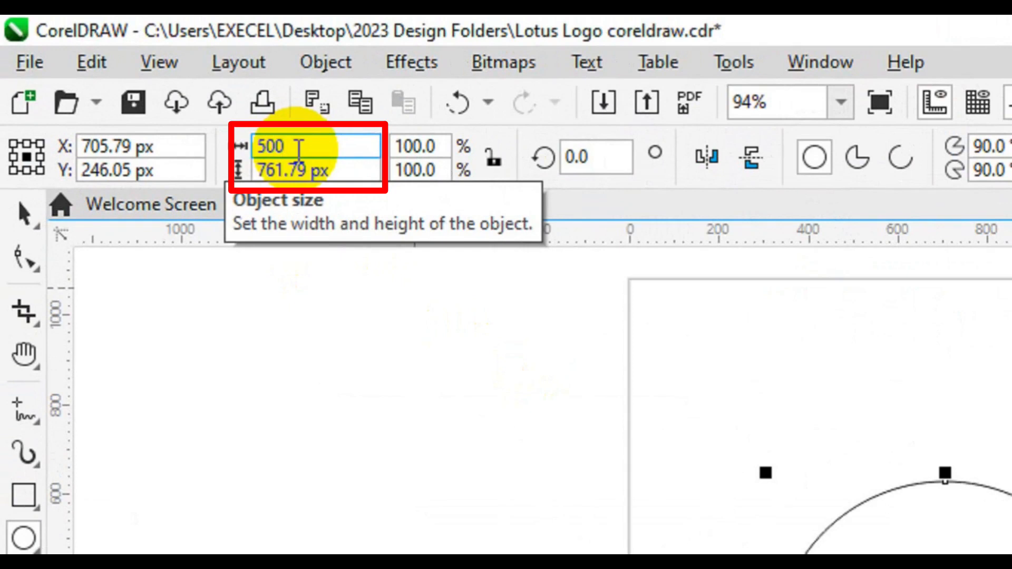
Step: Resize the circle to 500 by 500 px and centre it on the page
{"action": "type", "text": "3"}
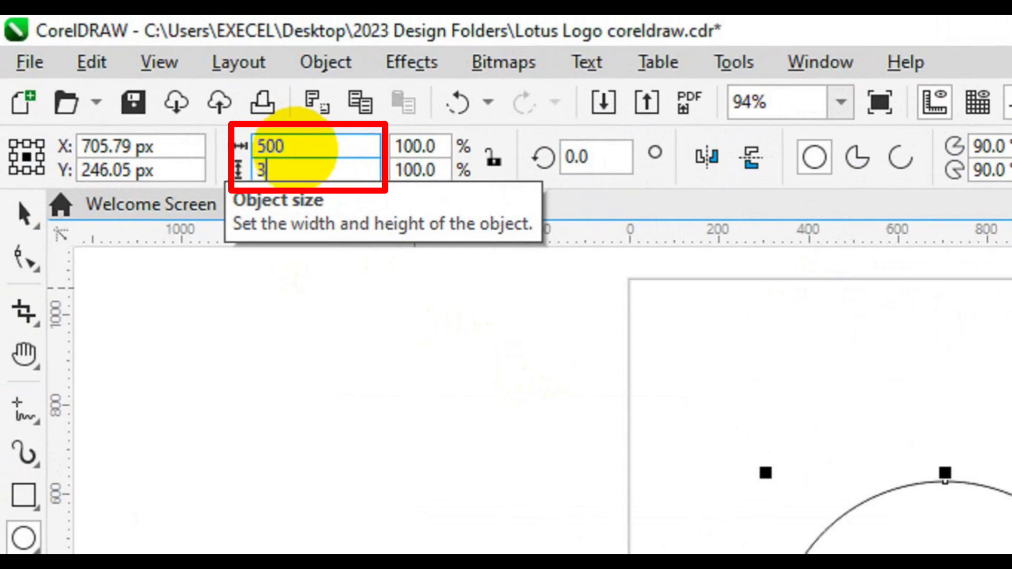
{"action": "key", "text": "BackSpace"}
{"action": "type", "text": "500"}
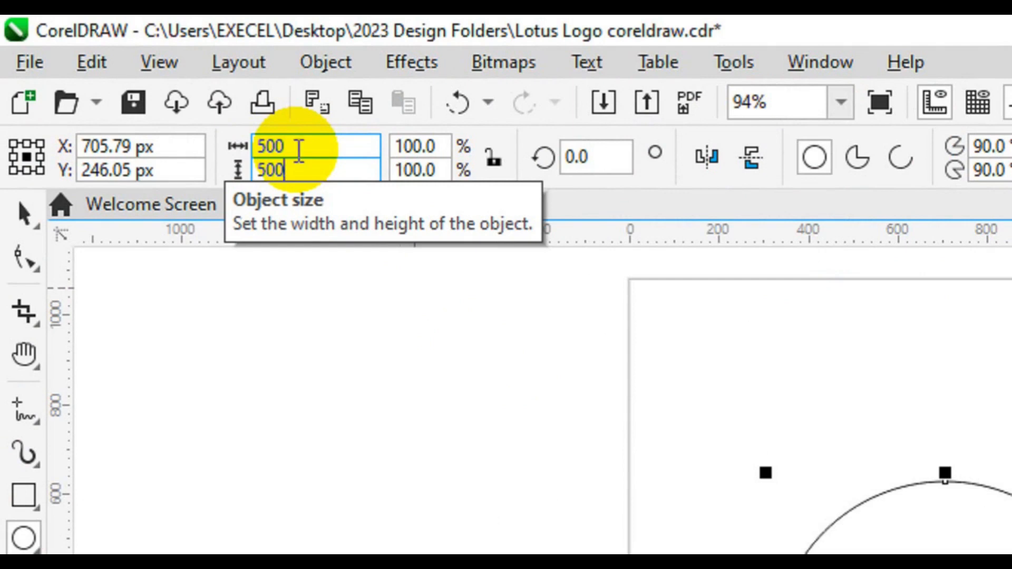
{"action": "key", "text": "Return"}
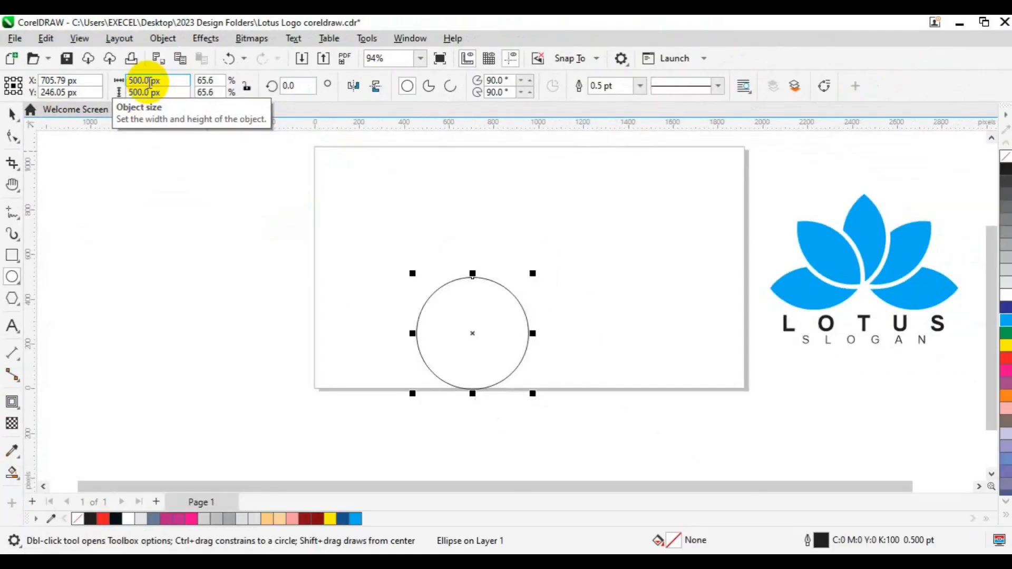
{"action": "key", "text": "p"}
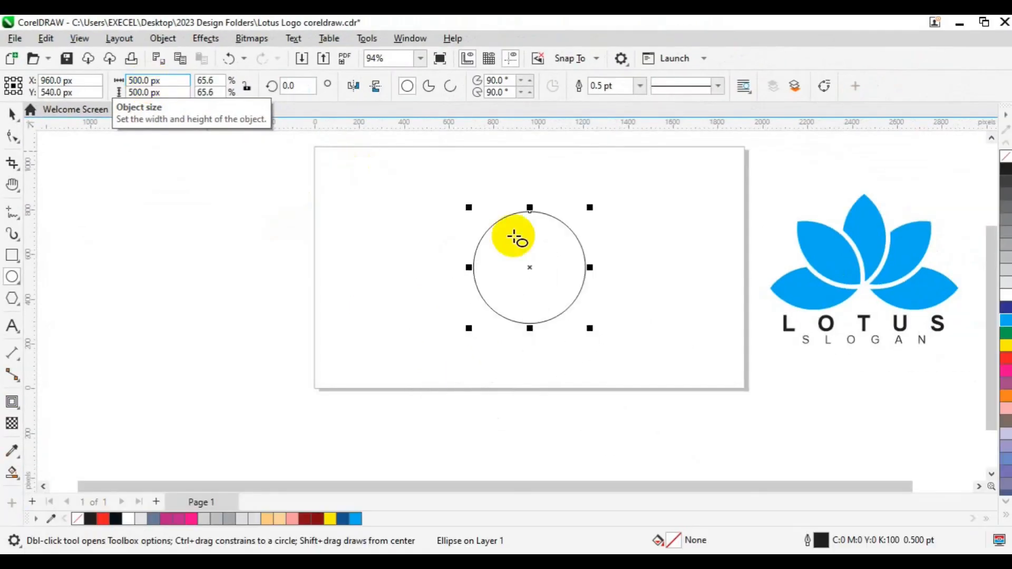
Step: Place a copy of the circle about 292 px to its right, at the same height, so the two circles overlap
{"action": "key", "text": "space"}
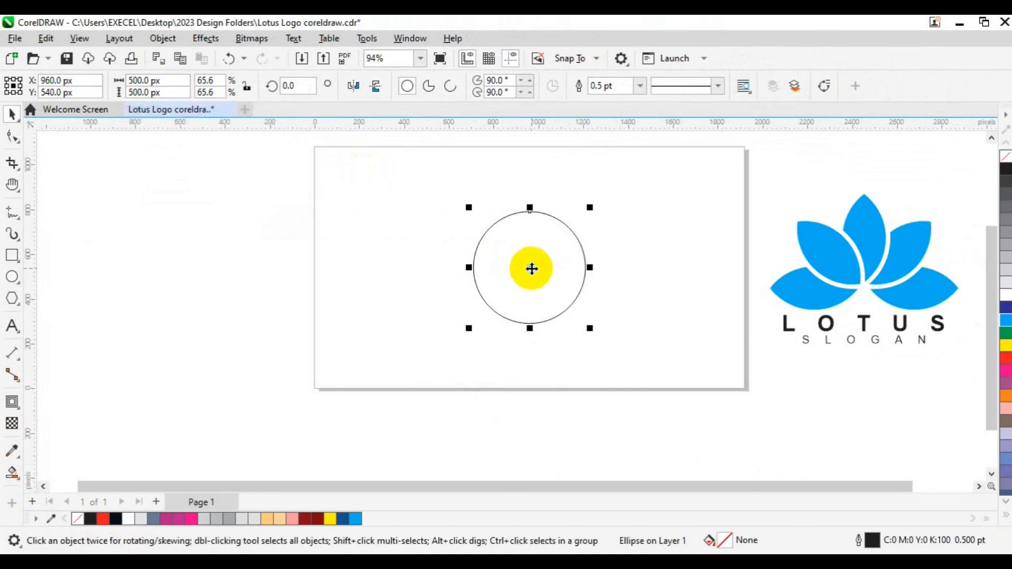
{"action": "left_click_drag", "start_coordinate": [531, 269], "coordinate": [595, 267]}
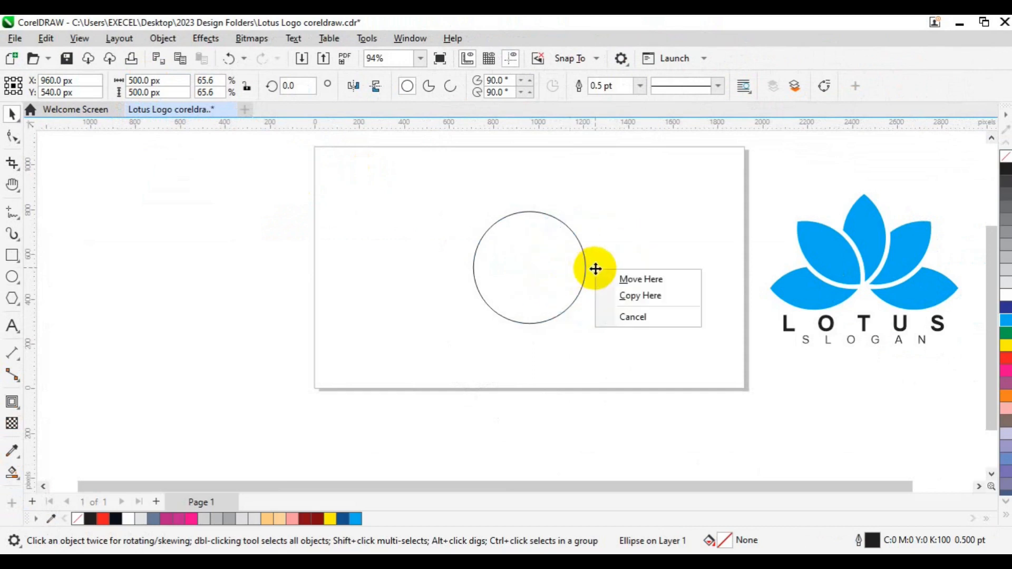
{"action": "left_click", "coordinate": [626, 303]}
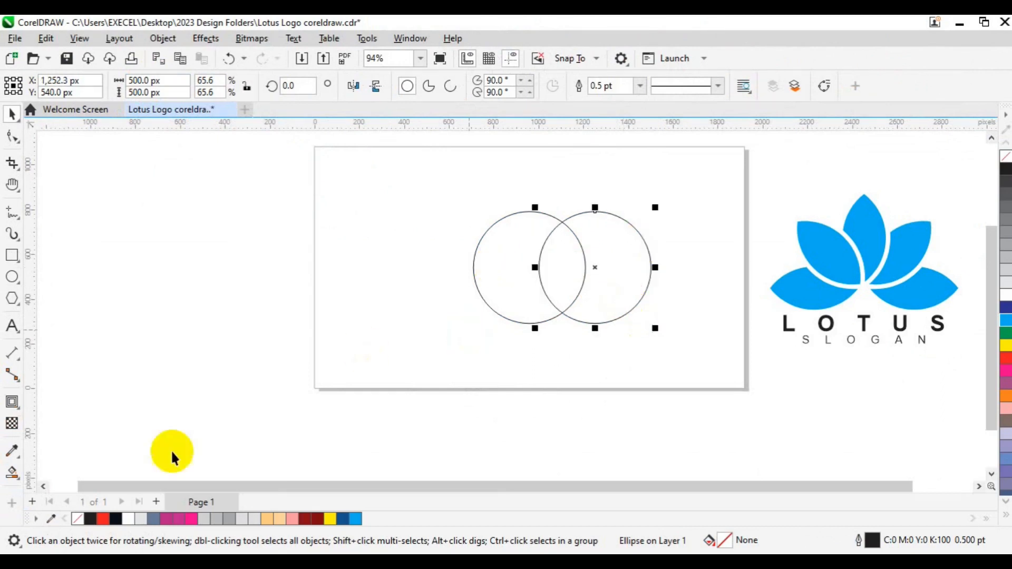
Step: Create a petal shape from the overlap of the two circles with Smart Fill
{"action": "left_click", "coordinate": [17, 484]}
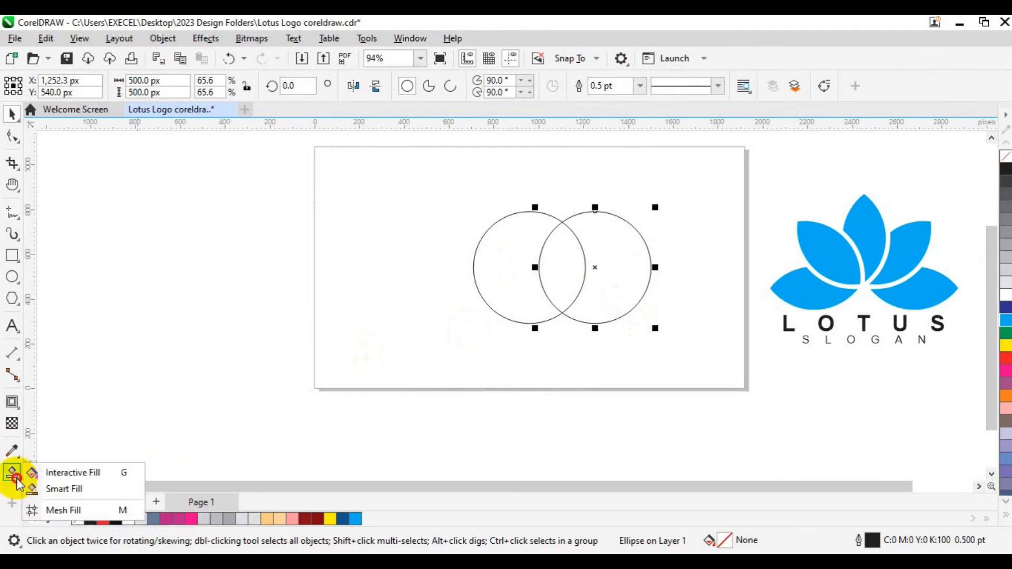
{"action": "left_click", "coordinate": [59, 490]}
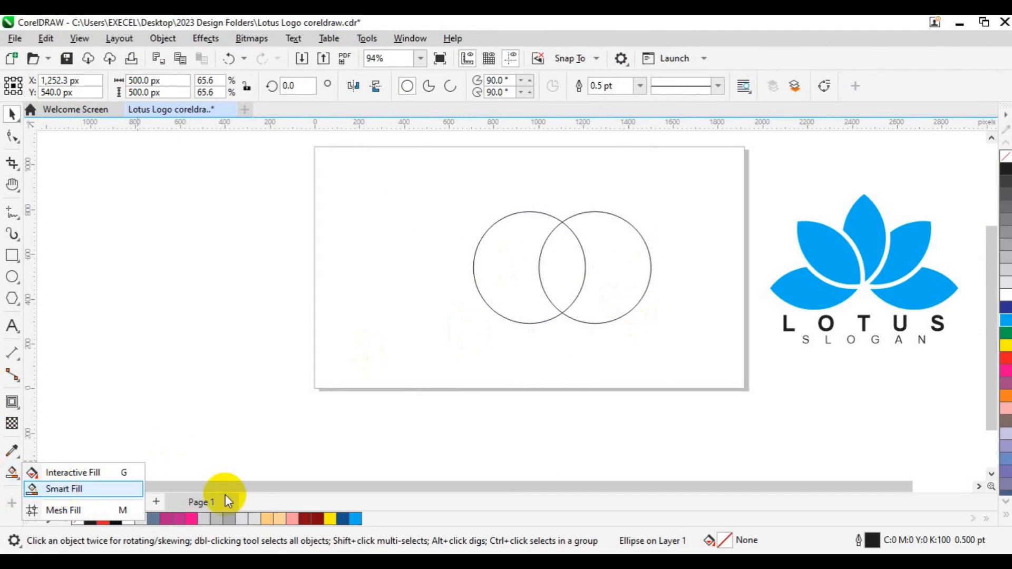
{"action": "left_click", "coordinate": [560, 292]}
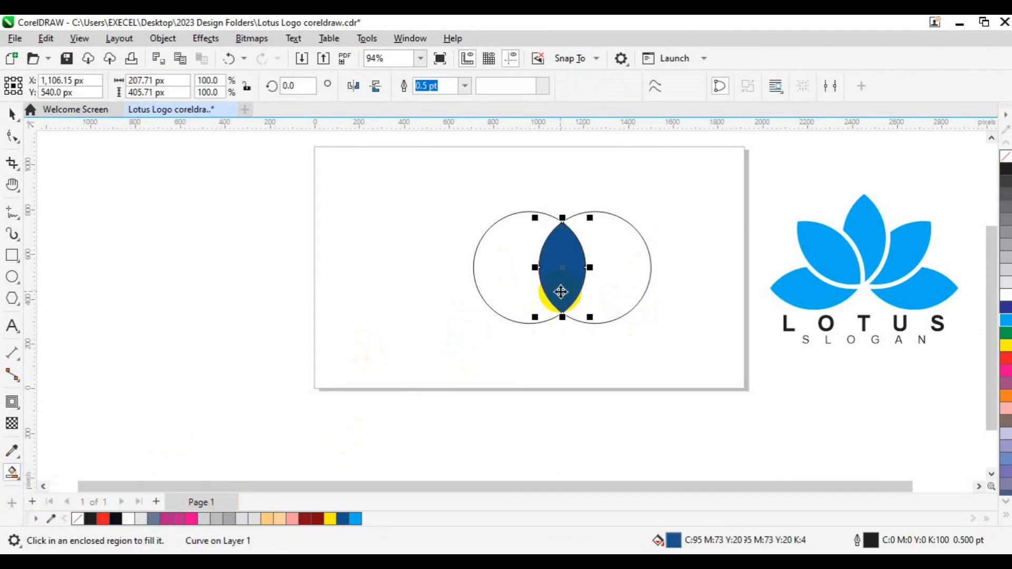
Step: Move the filled petal to empty space left of the circles and remove its fill
{"action": "key", "text": "space"}
{"action": "left_click_drag", "start_coordinate": [560, 292], "coordinate": [413, 304]}
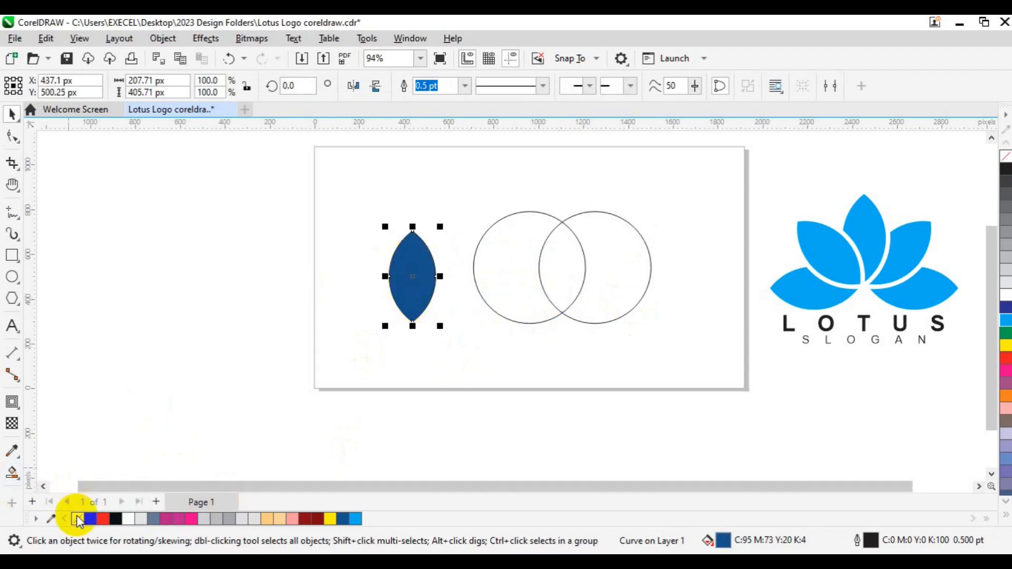
{"action": "left_click", "coordinate": [78, 519]}
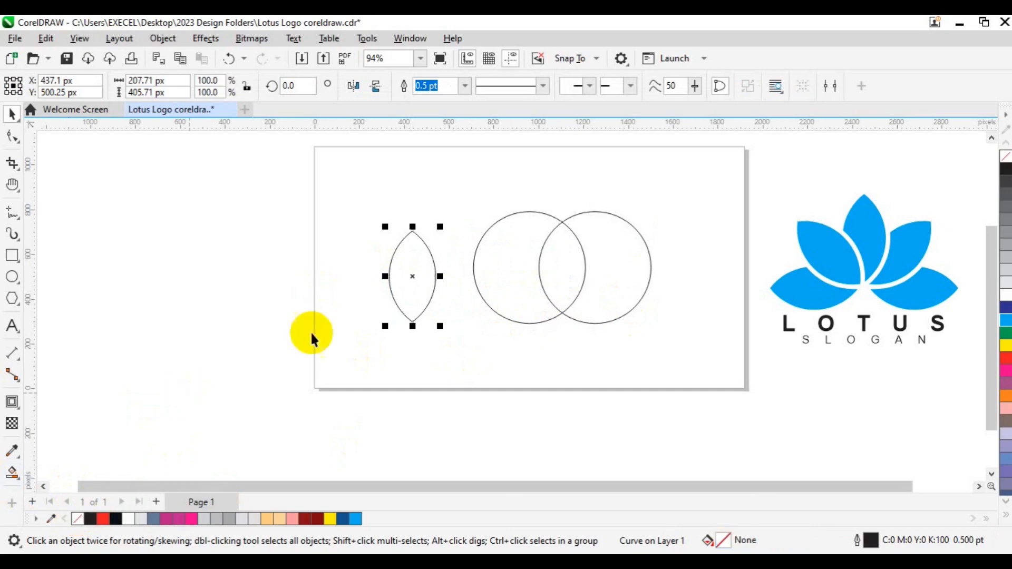
Step: Delete the two overlapping circles and centre the petal on the page
{"action": "left_click_drag", "start_coordinate": [460, 161], "coordinate": [687, 333]}
{"action": "key", "text": "Delete"}
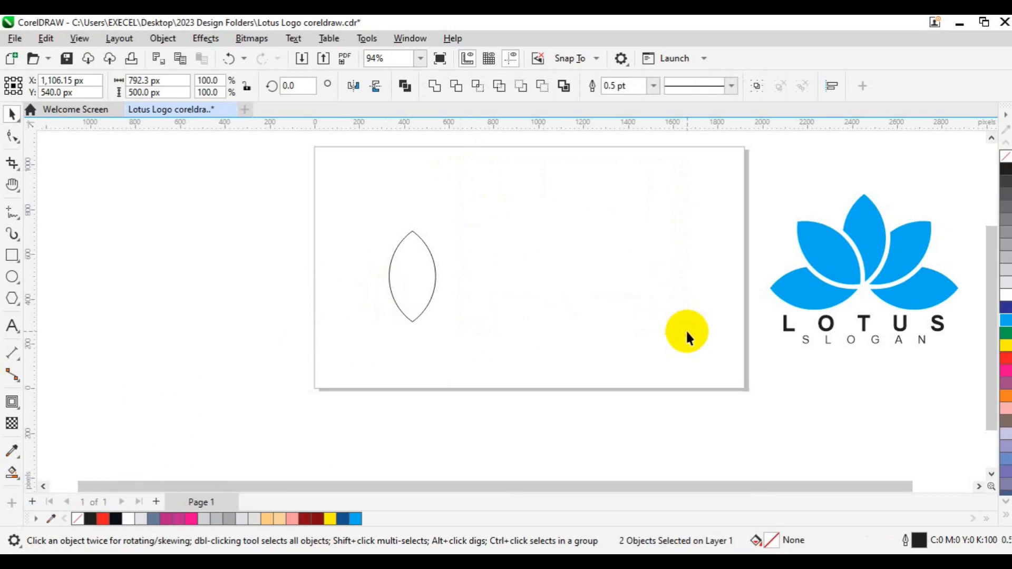
{"action": "left_click", "coordinate": [395, 294]}
{"action": "key", "text": "p"}
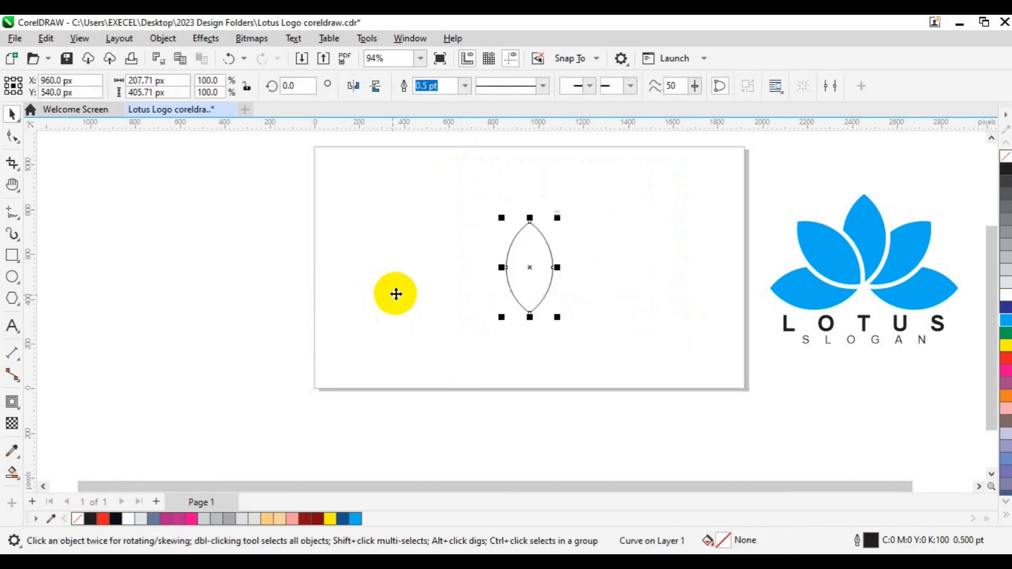
Step: Add an outside contour to the petal with 1 step and a 20 px offset
{"action": "left_click", "coordinate": [396, 290]}
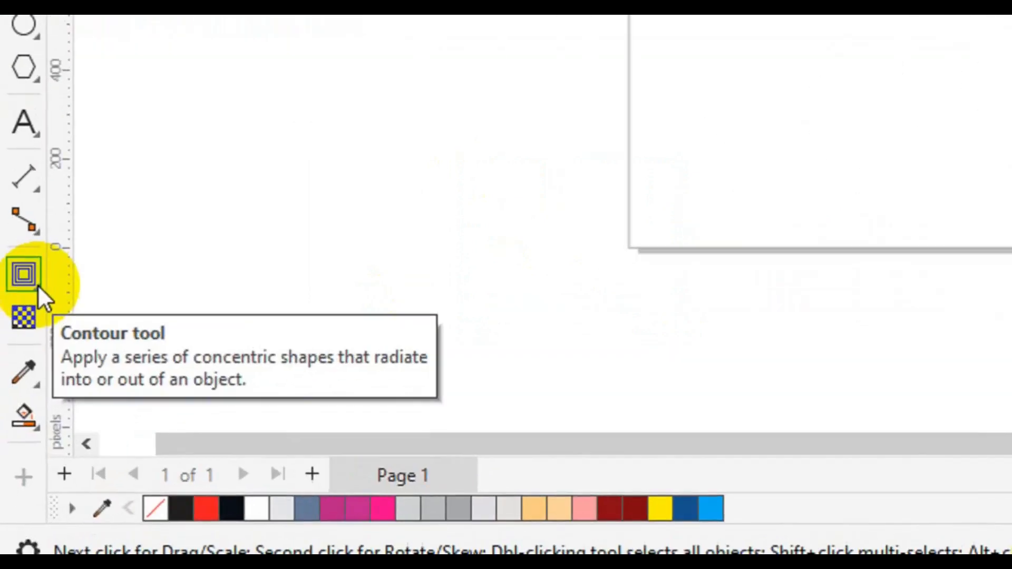
{"action": "left_click", "coordinate": [19, 406]}
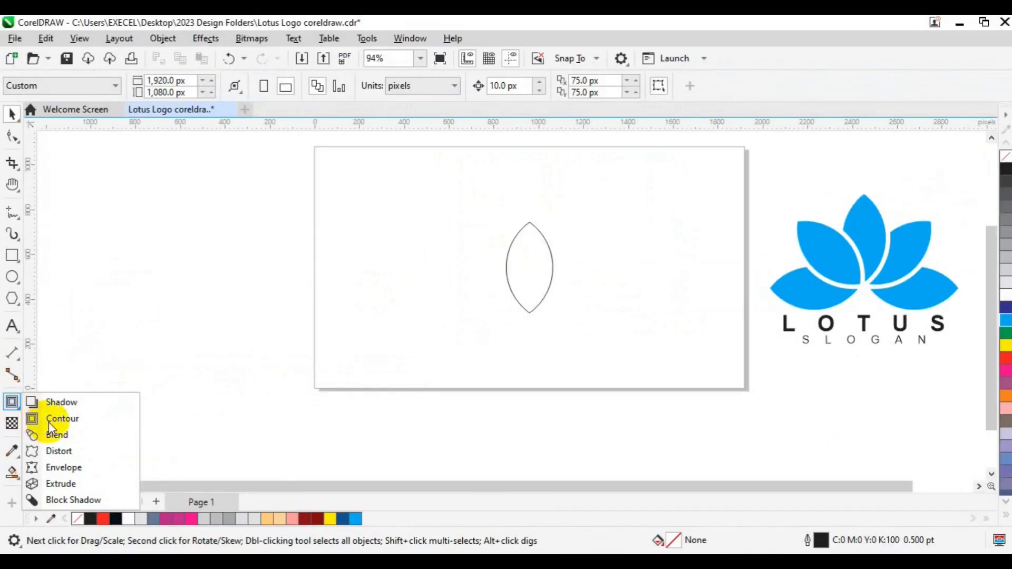
{"action": "left_click", "coordinate": [53, 422]}
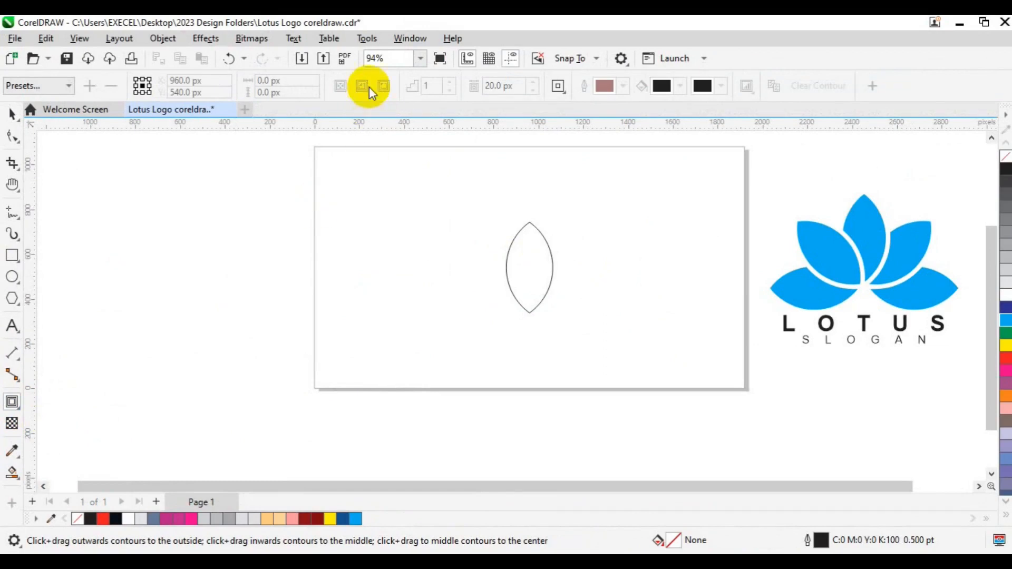
{"action": "left_click", "coordinate": [513, 252]}
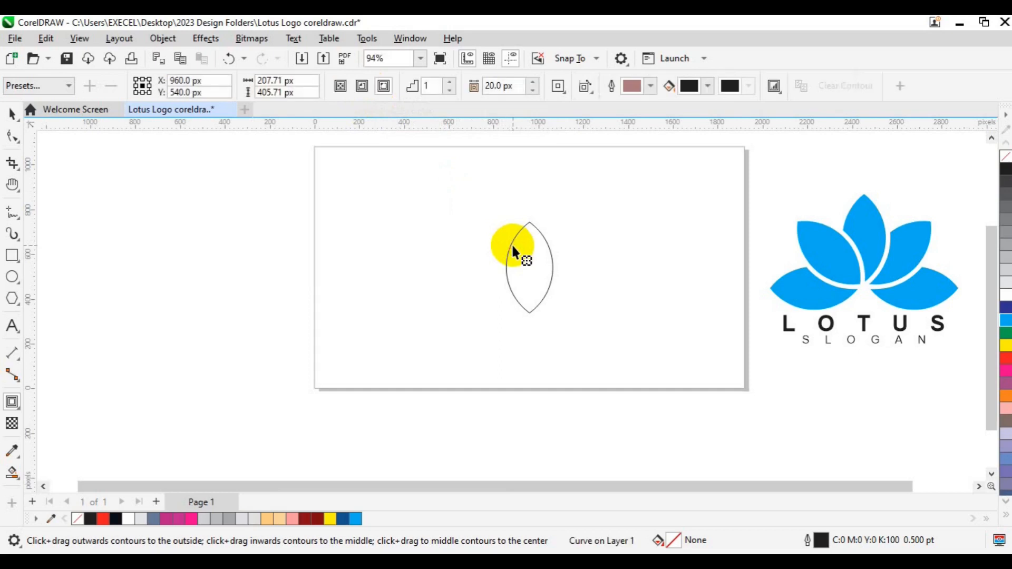
{"action": "left_click", "coordinate": [388, 91]}
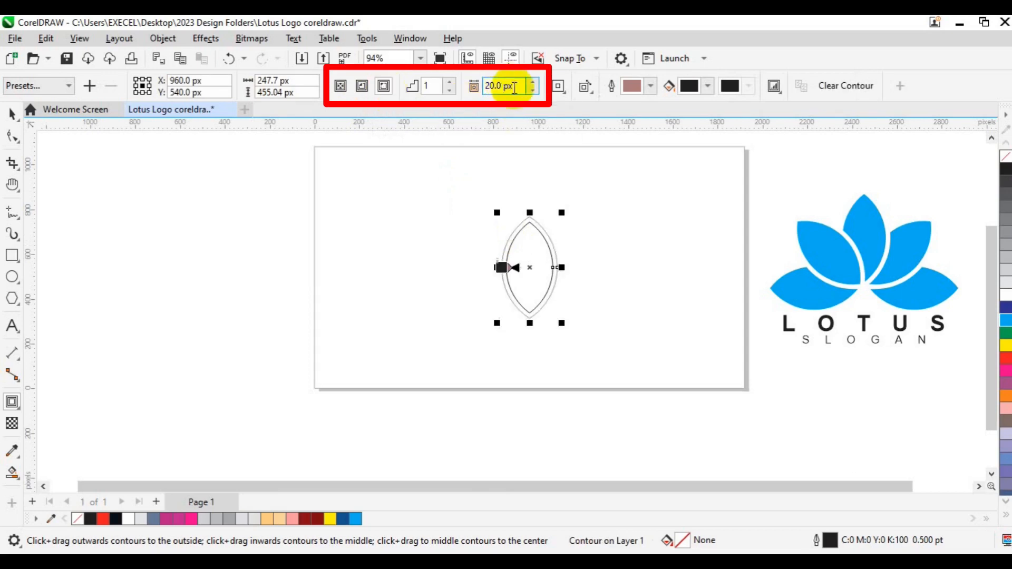
{"action": "left_click_drag", "start_coordinate": [514, 87], "coordinate": [482, 87]}
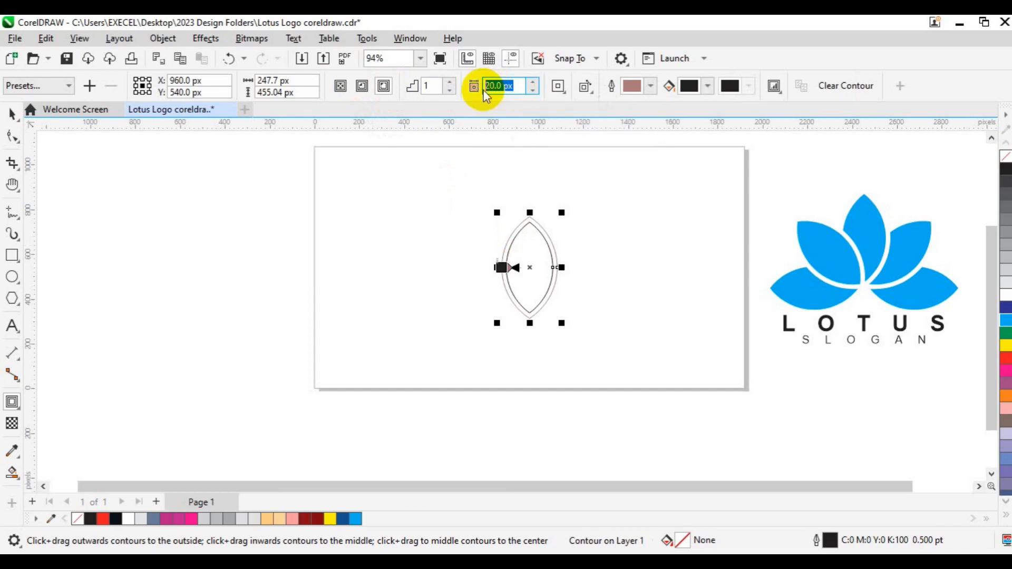
Step: Break the petal's contour apart and group the two resulting outlines
{"action": "left_click", "coordinate": [12, 113]}
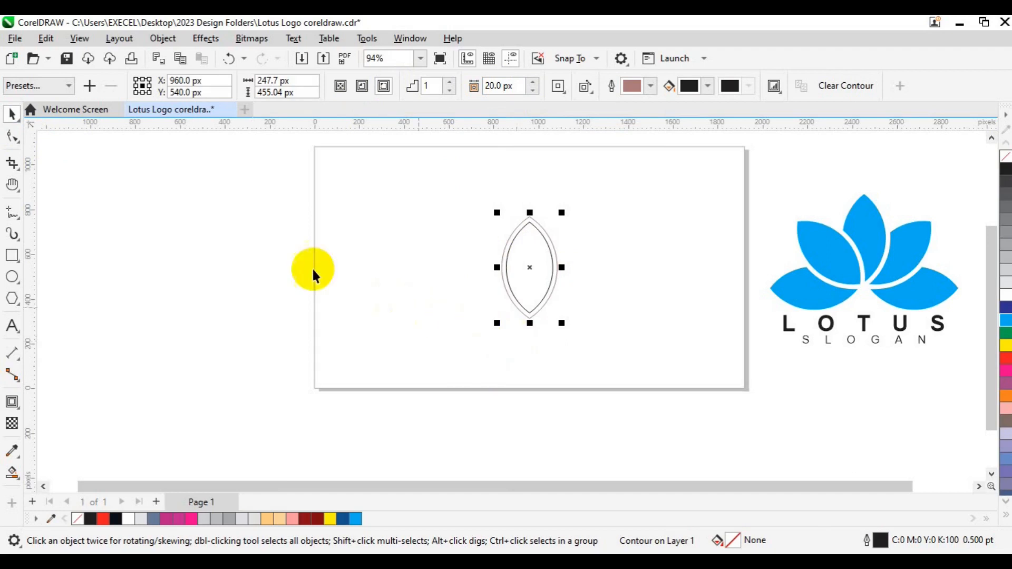
{"action": "left_click", "coordinate": [168, 40]}
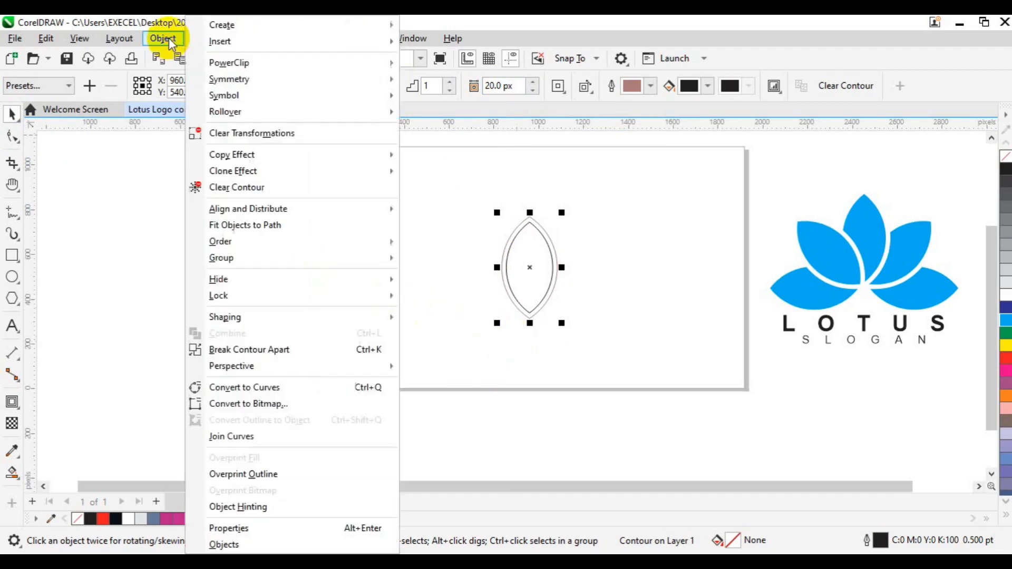
{"action": "left_click", "coordinate": [304, 347]}
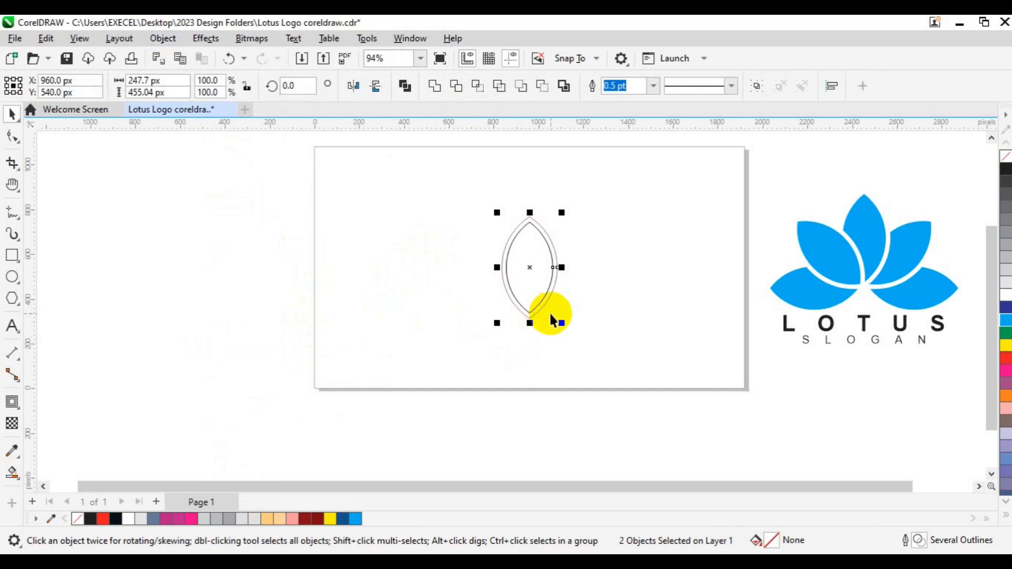
{"action": "left_click", "coordinate": [506, 259]}
{"action": "left_click_drag", "start_coordinate": [456, 210], "coordinate": [620, 343]}
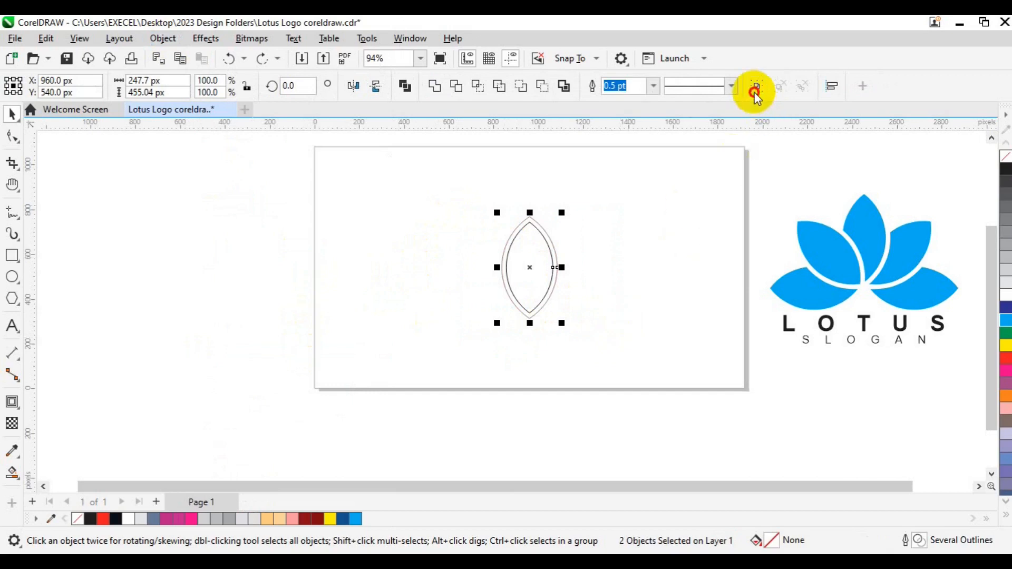
{"action": "left_click", "coordinate": [754, 90]}
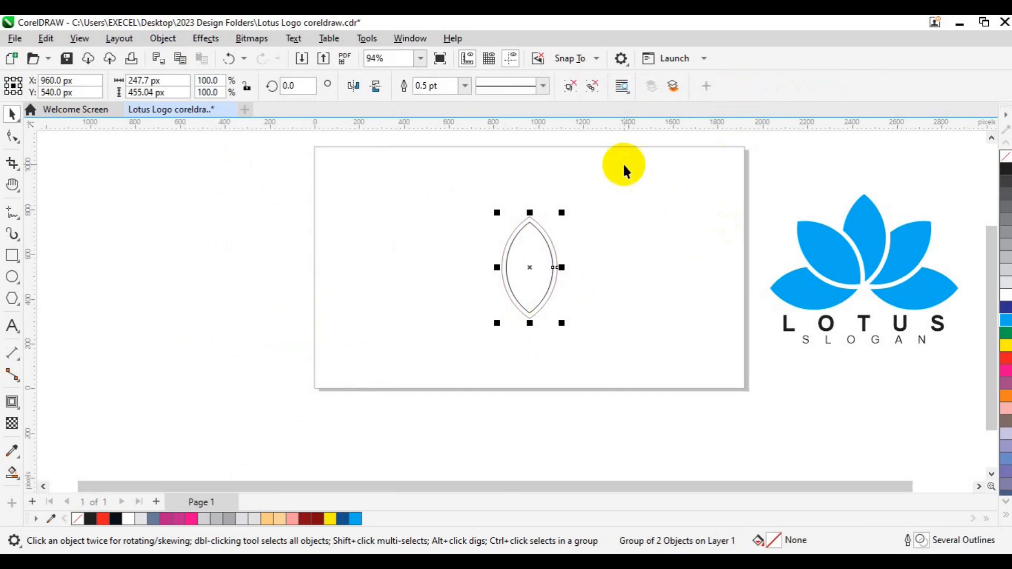
Step: Move the petal group's centre of rotation down to the petal's bottom tip
{"action": "left_click", "coordinate": [528, 268]}
{"action": "left_click_drag", "start_coordinate": [545, 299], "coordinate": [530, 267]}
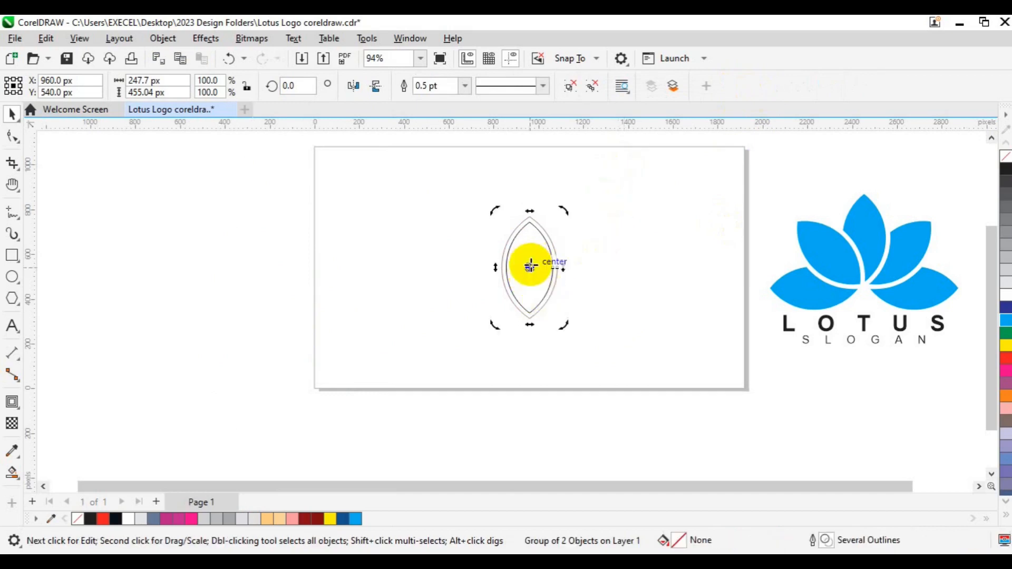
{"action": "left_click_drag", "start_coordinate": [531, 267], "coordinate": [531, 319]}
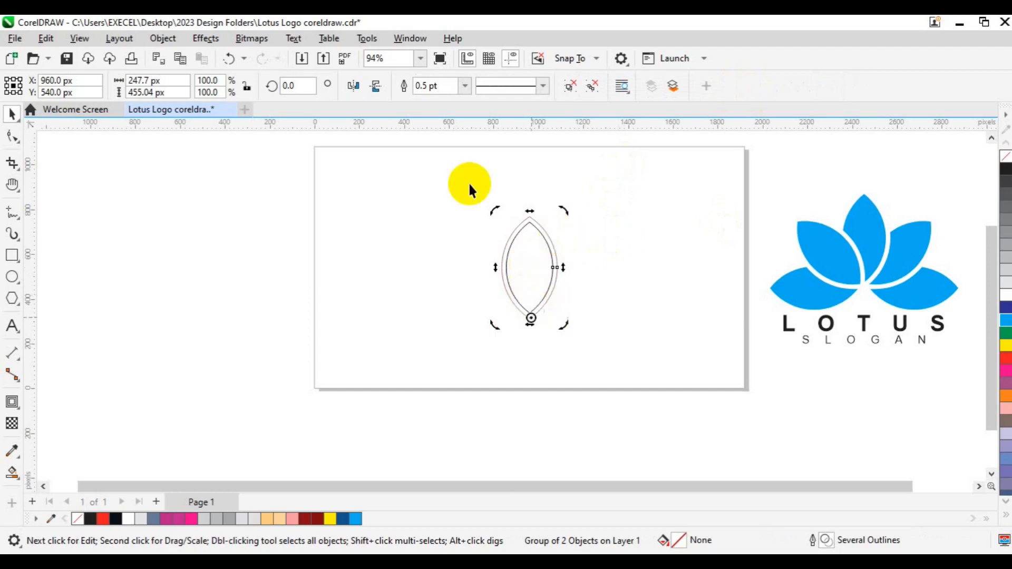
Step: Rotate the petal group around its bottom tip by 45 degrees with 8 copies to form a full flower
{"action": "left_click", "coordinate": [408, 40]}
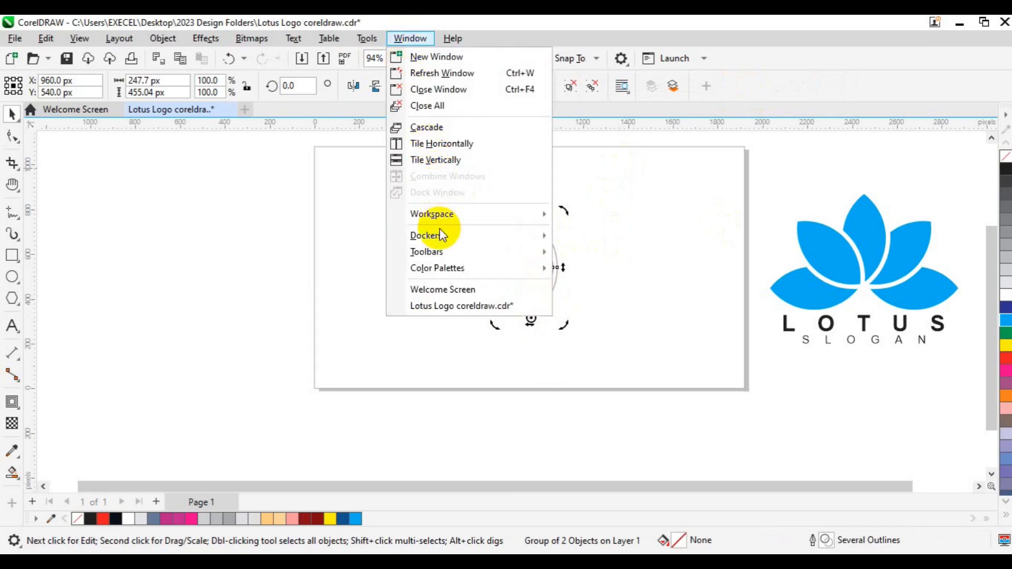
{"action": "mouse_move", "coordinate": [441, 236]}
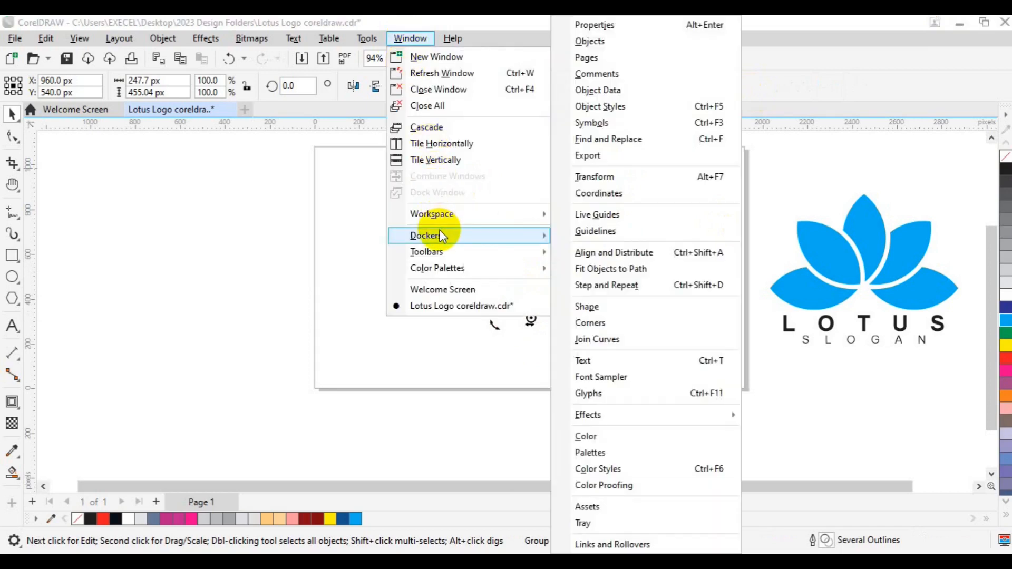
{"action": "left_click", "coordinate": [646, 178]}
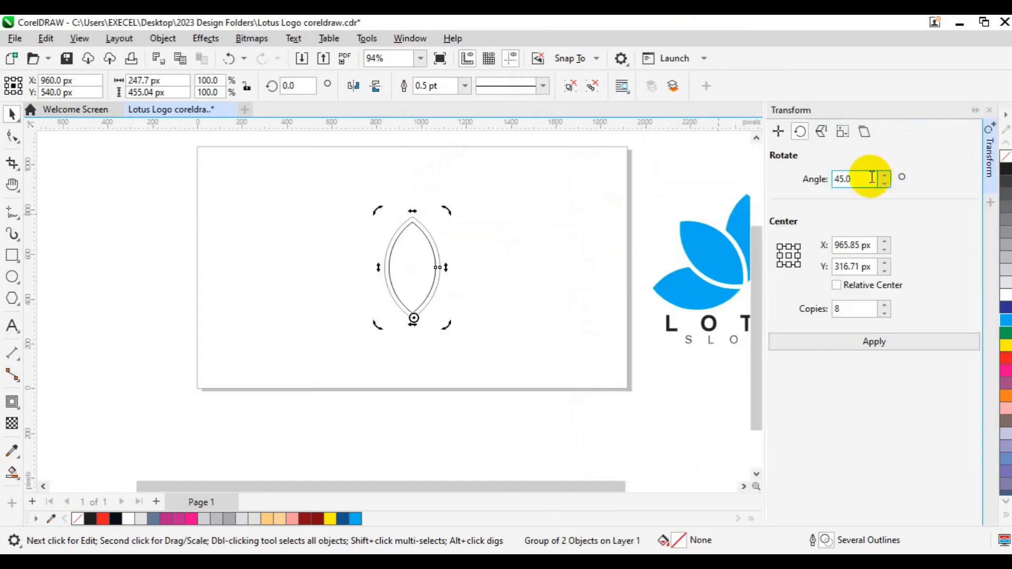
{"action": "left_click_drag", "start_coordinate": [870, 178], "coordinate": [829, 181]}
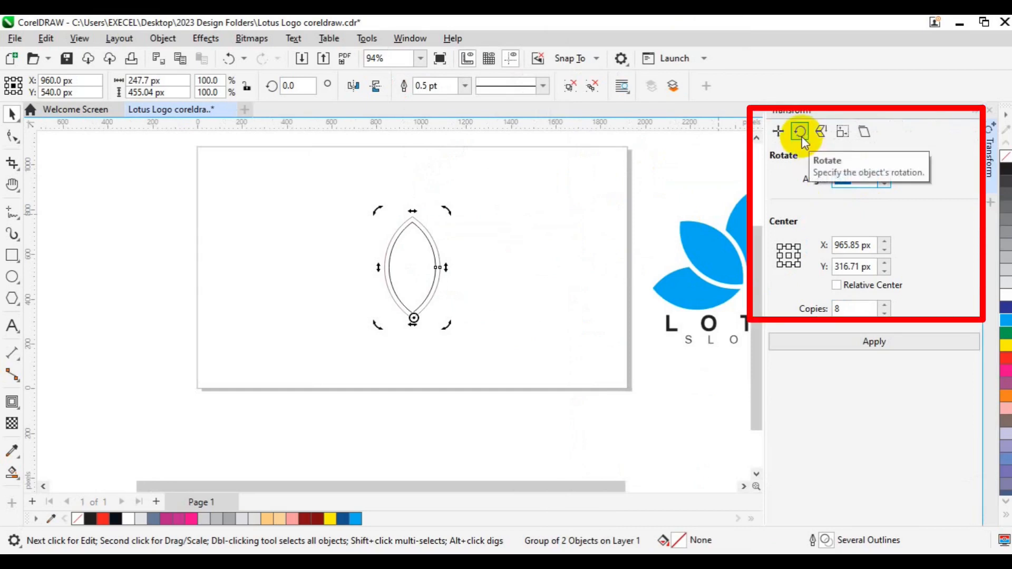
{"action": "double_click", "coordinate": [838, 310]}
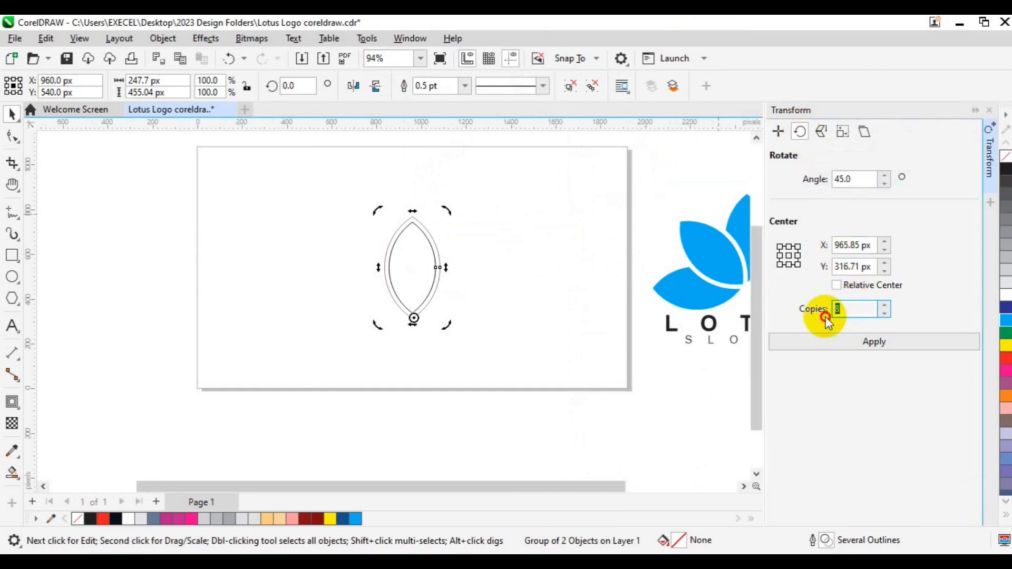
{"action": "left_click", "coordinate": [844, 343]}
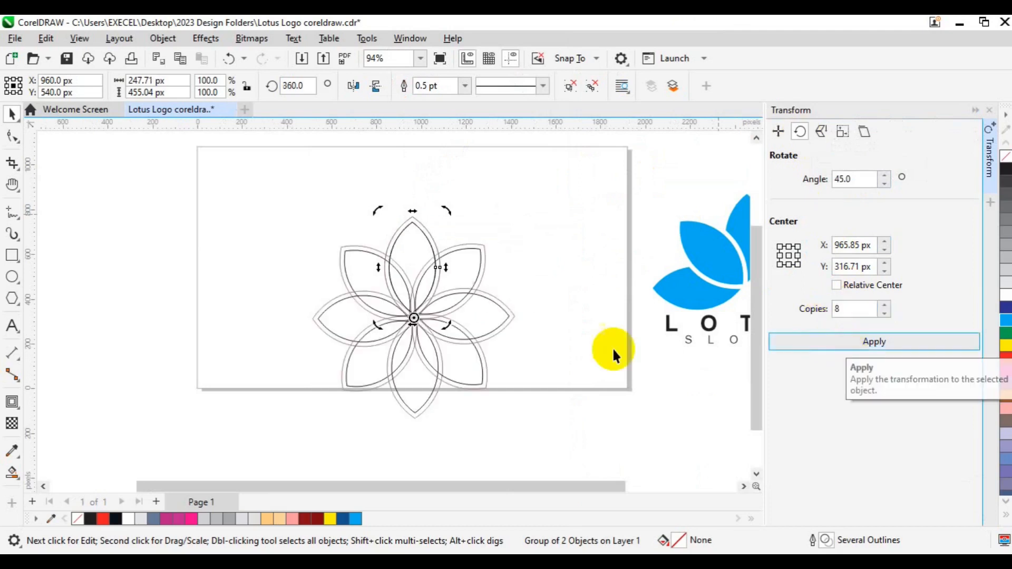
{"action": "left_click", "coordinate": [561, 330]}
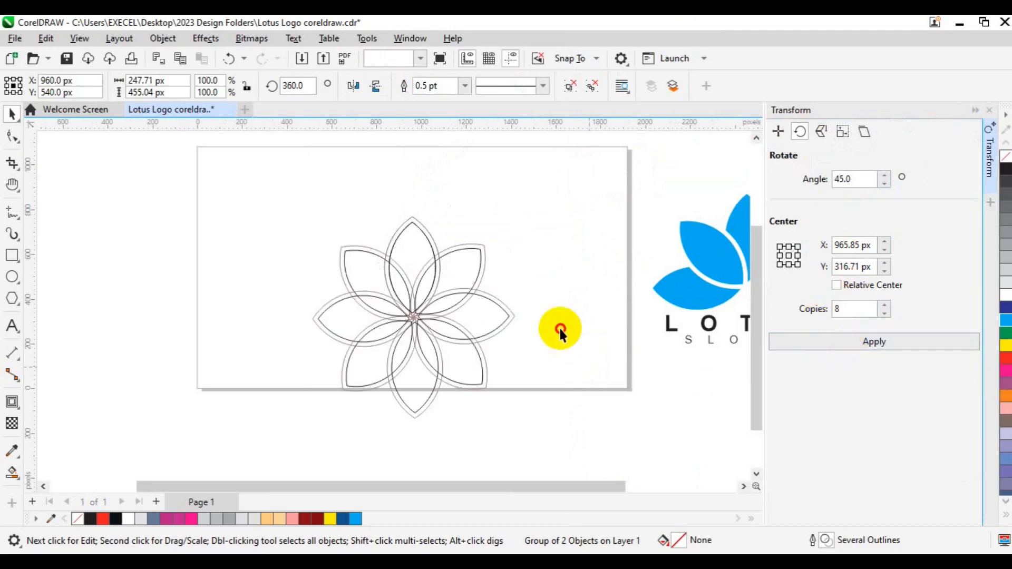
Step: Delete the three downward-pointing petals so five petals remain, and close the transform settings
{"action": "left_click", "coordinate": [379, 373]}
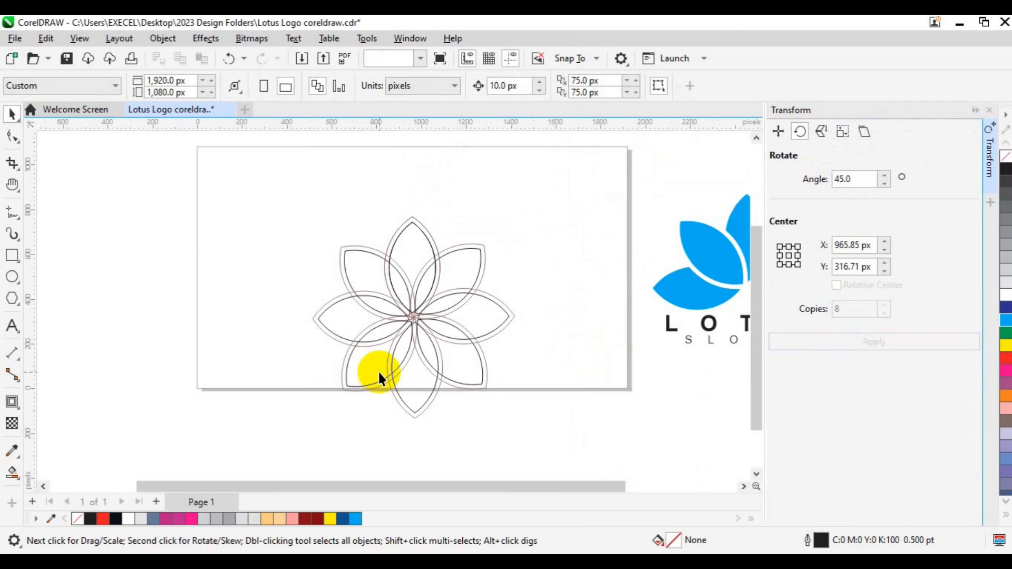
{"action": "left_click", "coordinate": [434, 383]}
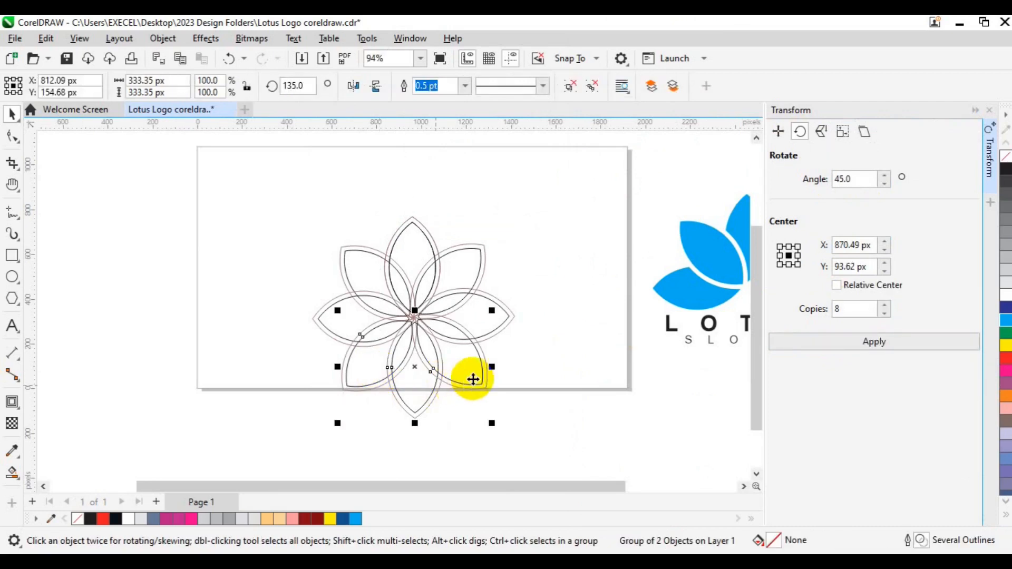
{"action": "key", "text": "ctrl+u"}
{"action": "key", "text": "Delete"}
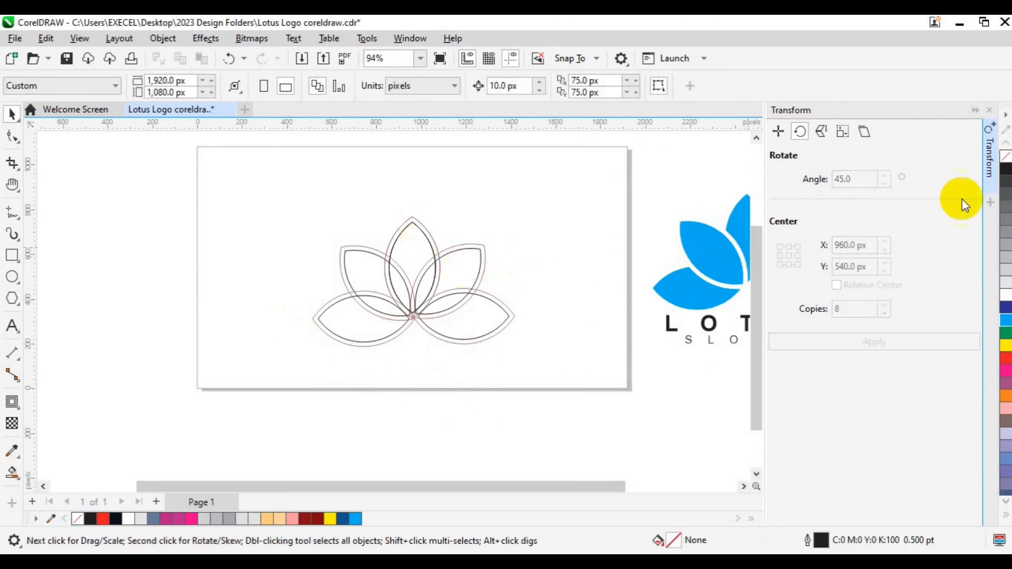
{"action": "left_click", "coordinate": [991, 187]}
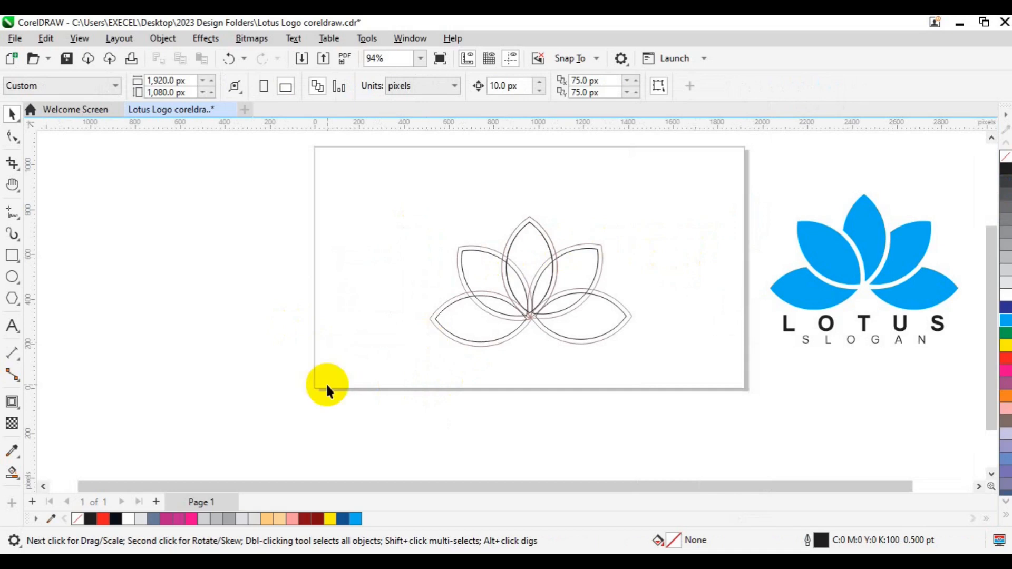
Step: Use Smart Fill to colour the five petals dark blue, including the area where the two left petals overlap
{"action": "left_click", "coordinate": [16, 475]}
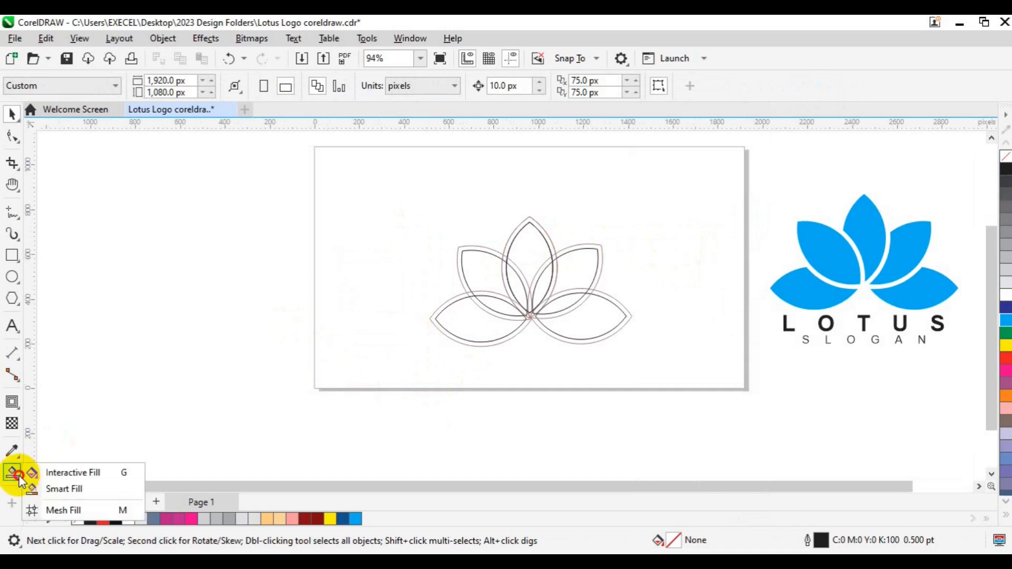
{"action": "left_click", "coordinate": [80, 487]}
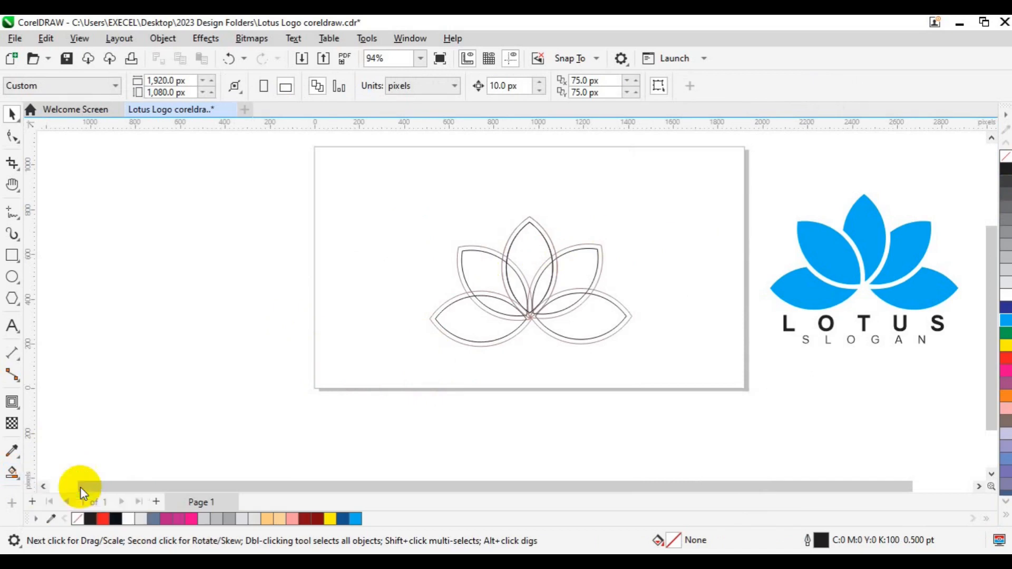
{"action": "left_click", "coordinate": [465, 331]}
{"action": "left_click", "coordinate": [501, 306]}
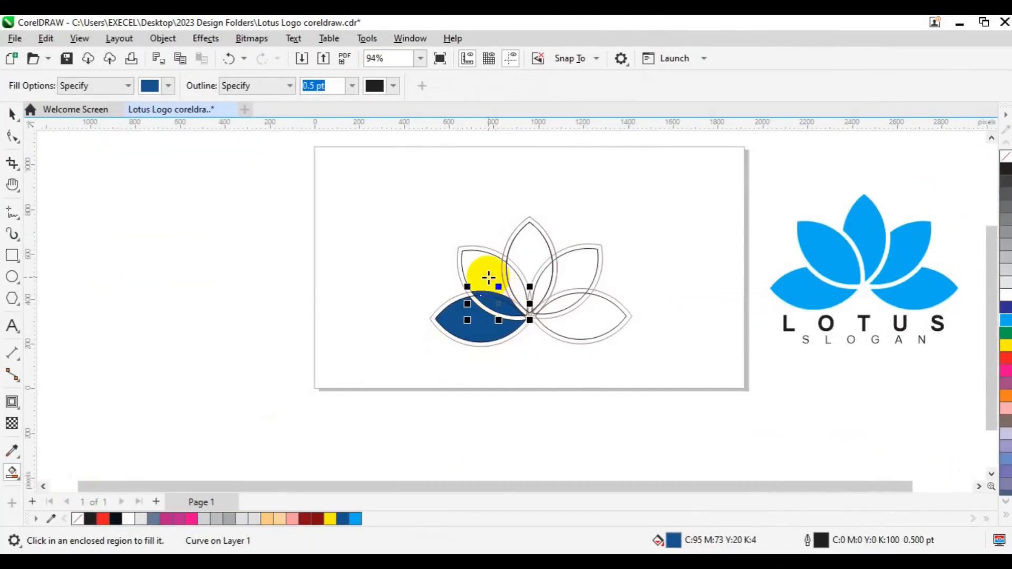
{"action": "left_click", "coordinate": [493, 271]}
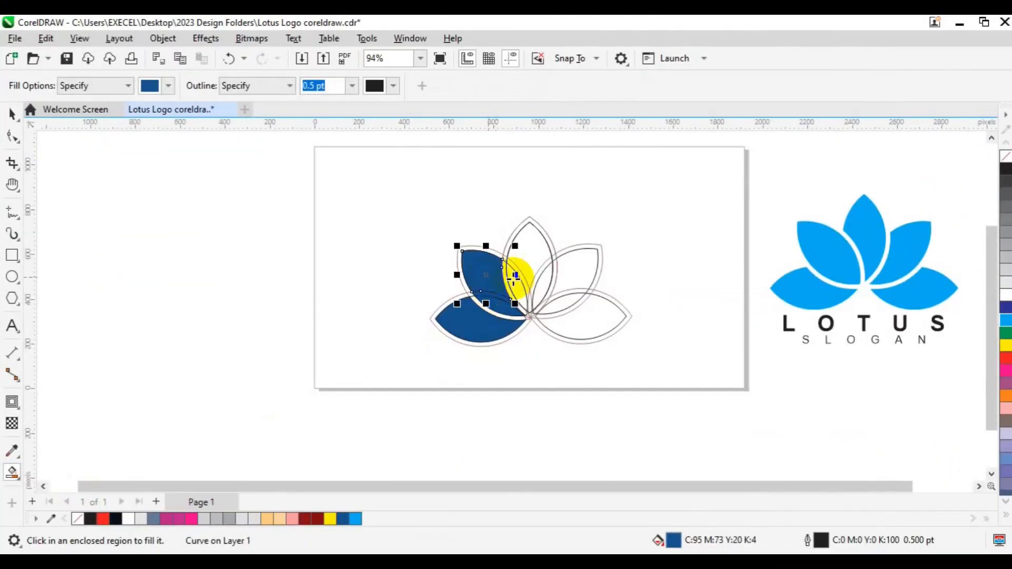
{"action": "left_click", "coordinate": [535, 253]}
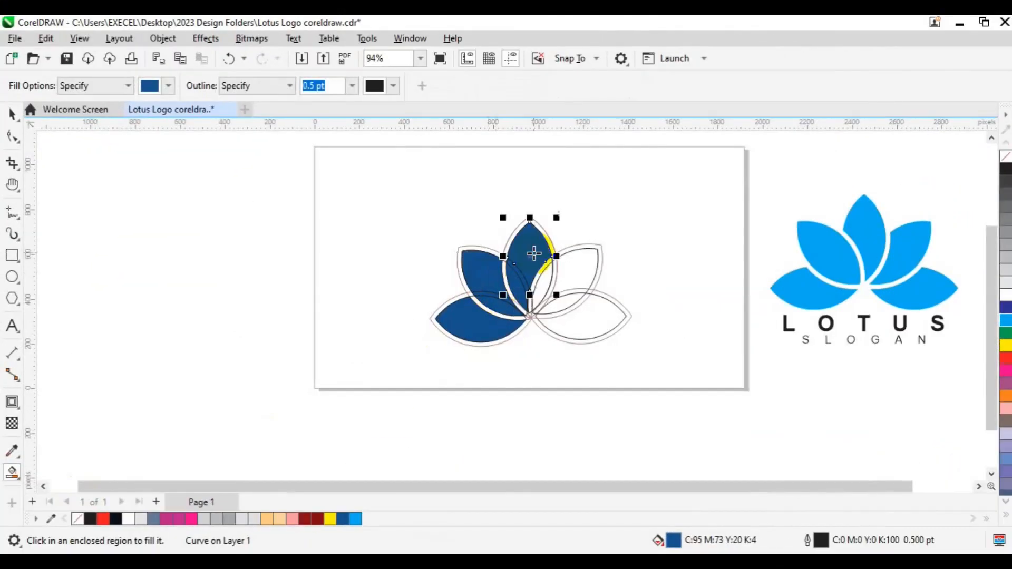
{"action": "left_click", "coordinate": [549, 286]}
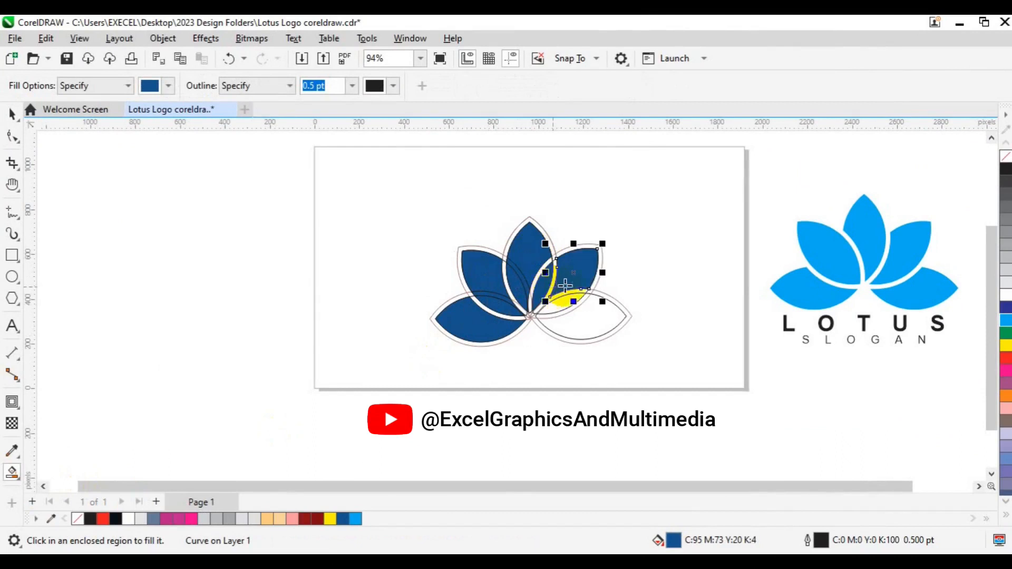
{"action": "left_click", "coordinate": [571, 315]}
{"action": "left_click", "coordinate": [572, 316]}
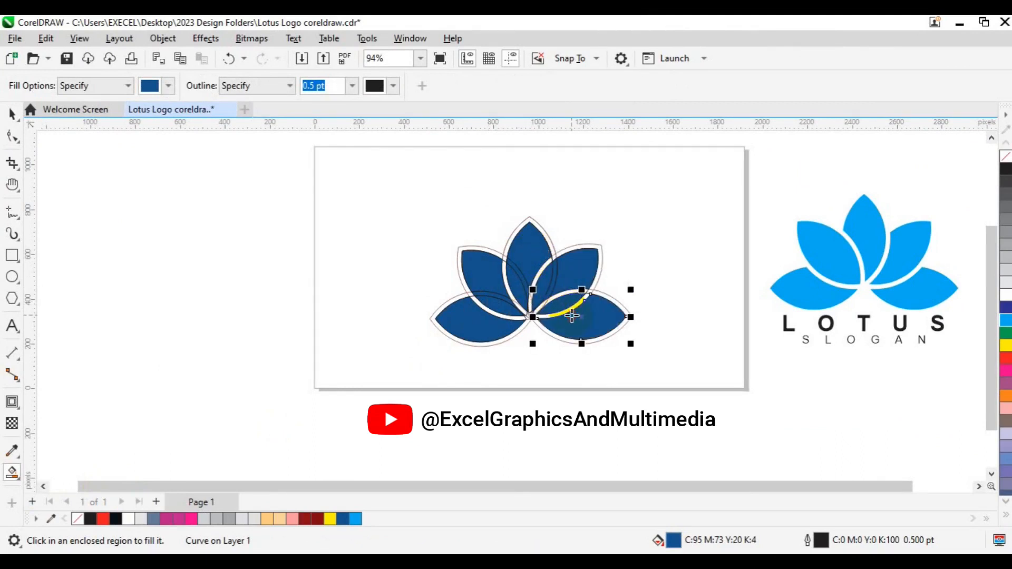
{"action": "key", "text": "space"}
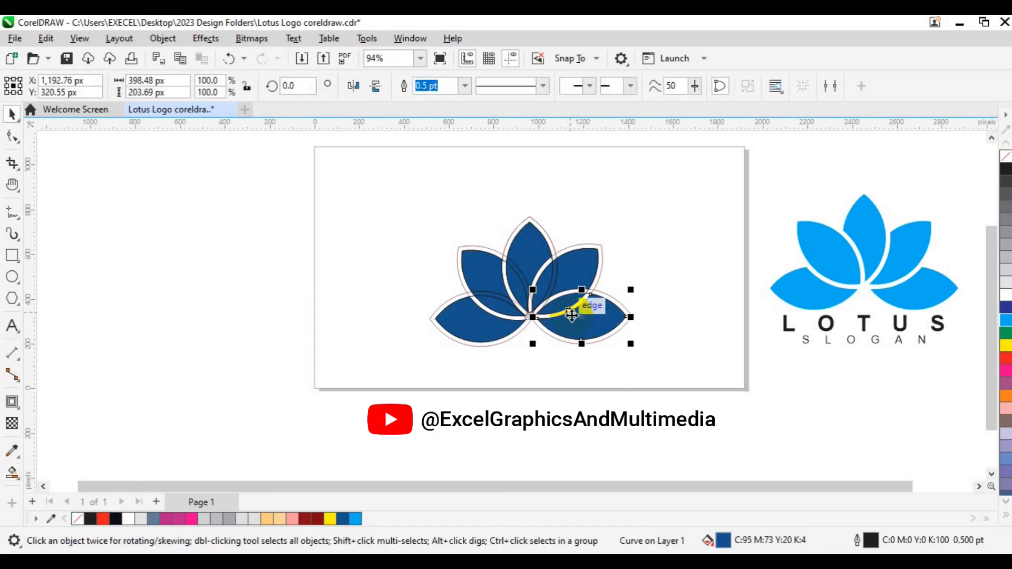
Step: Delete the blue fill piece covering the centre petal's white band where it crosses the upper right petal
{"action": "scroll", "coordinate": [572, 315], "scroll_direction": "up", "scroll_amount": 3}
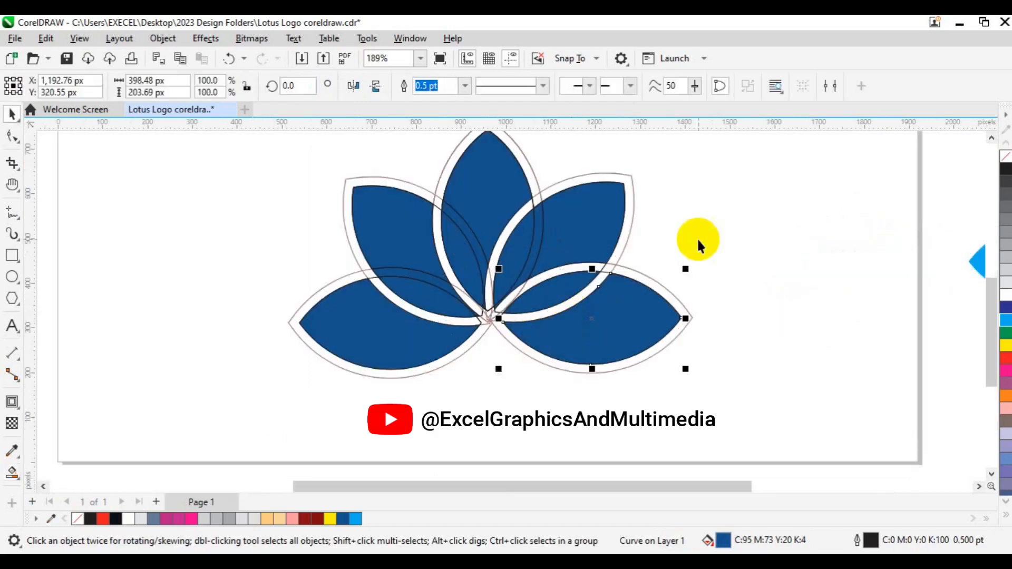
{"action": "left_click", "coordinate": [729, 244]}
{"action": "left_click", "coordinate": [537, 251]}
{"action": "key", "text": "Delete"}
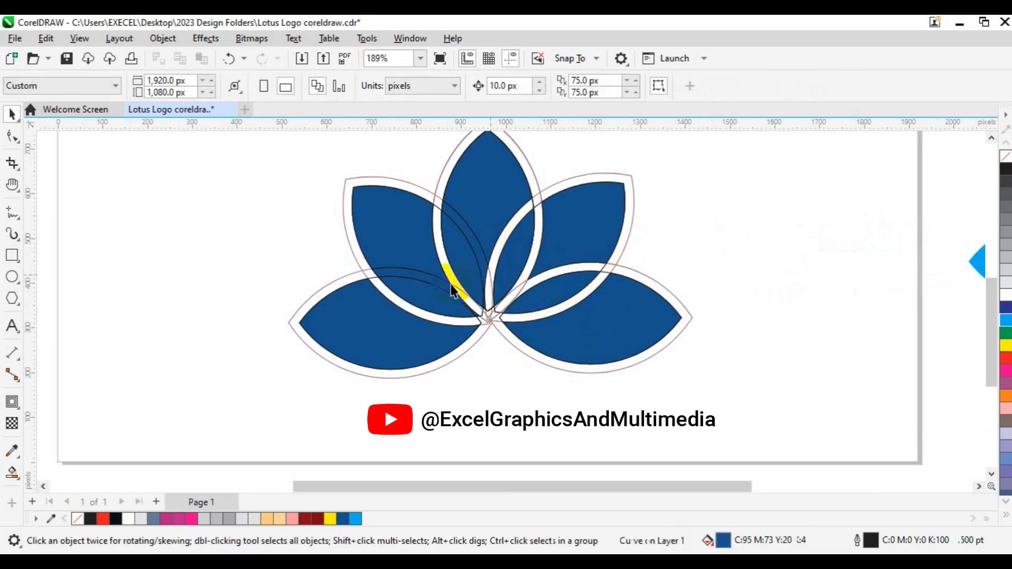
{"action": "left_click", "coordinate": [449, 286]}
{"action": "left_click", "coordinate": [295, 240]}
Step: Smart Fill the lower right petal's white band in dark blue where it crosses the upper right petal
{"action": "left_click", "coordinate": [18, 471]}
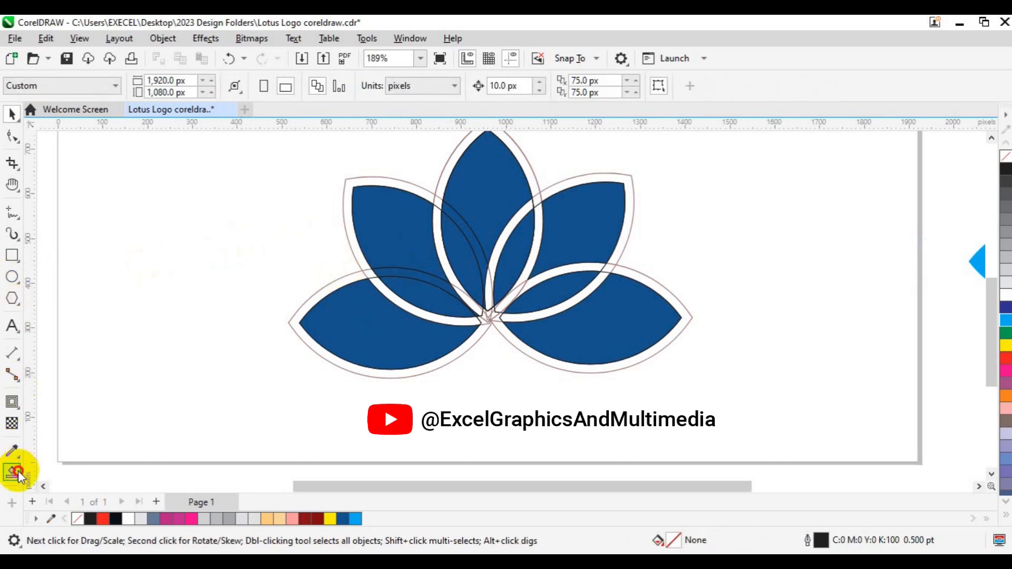
{"action": "left_click", "coordinate": [61, 489]}
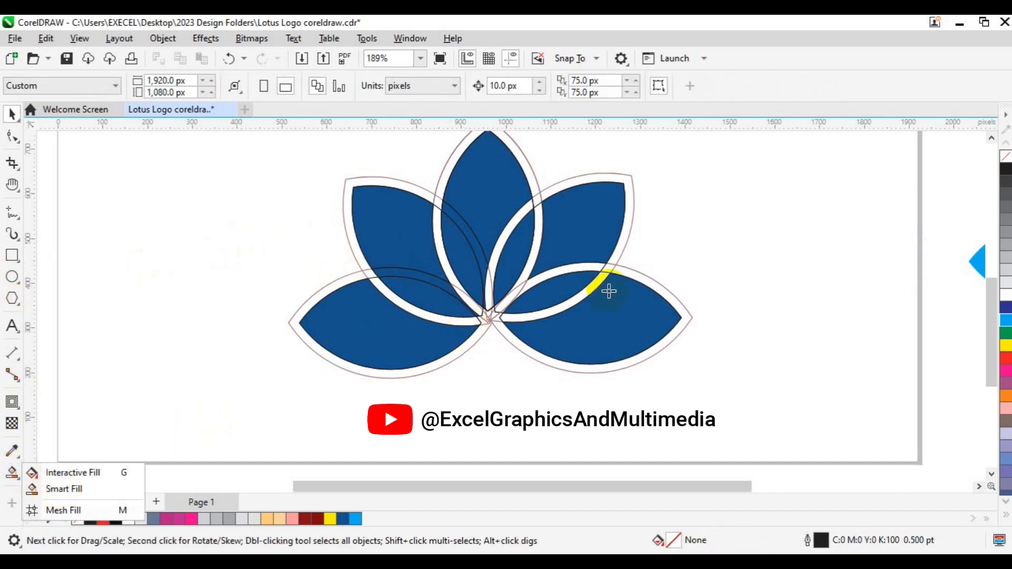
{"action": "left_click", "coordinate": [556, 272]}
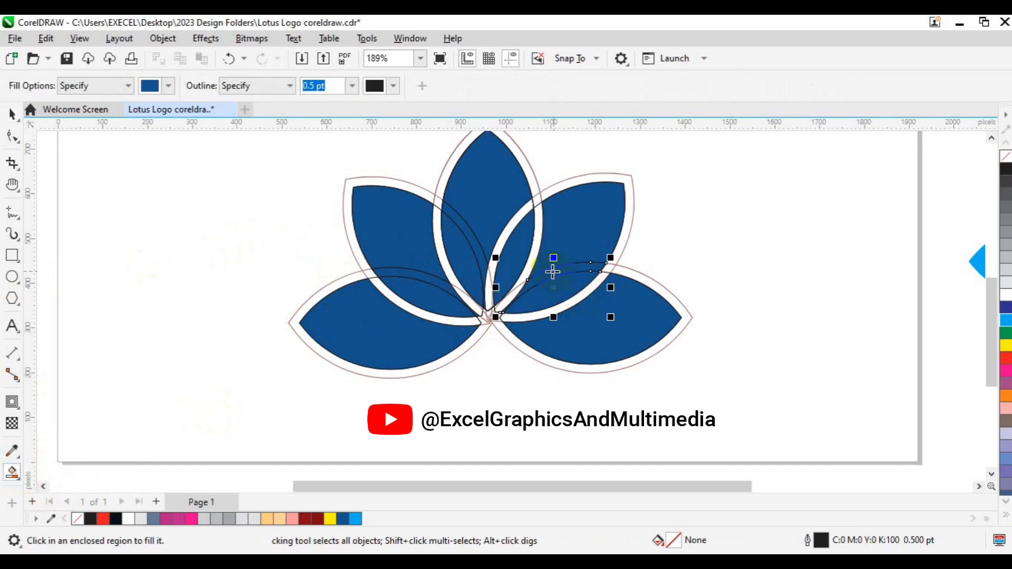
{"action": "left_click", "coordinate": [510, 297]}
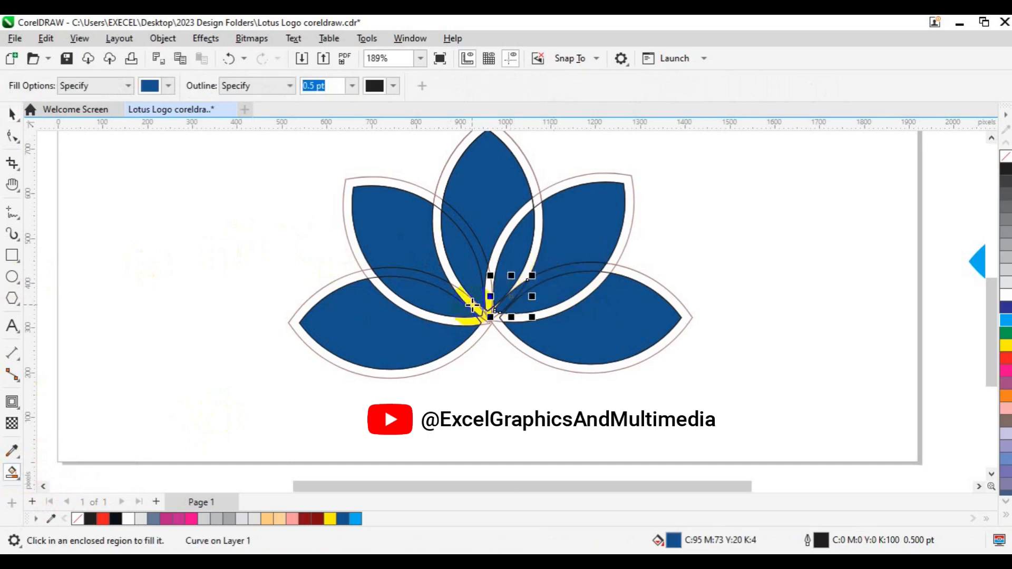
{"action": "left_click", "coordinate": [472, 305]}
{"action": "key", "text": "ctrl+z"}
{"action": "key", "text": "space"}
{"action": "left_click", "coordinate": [554, 397]}
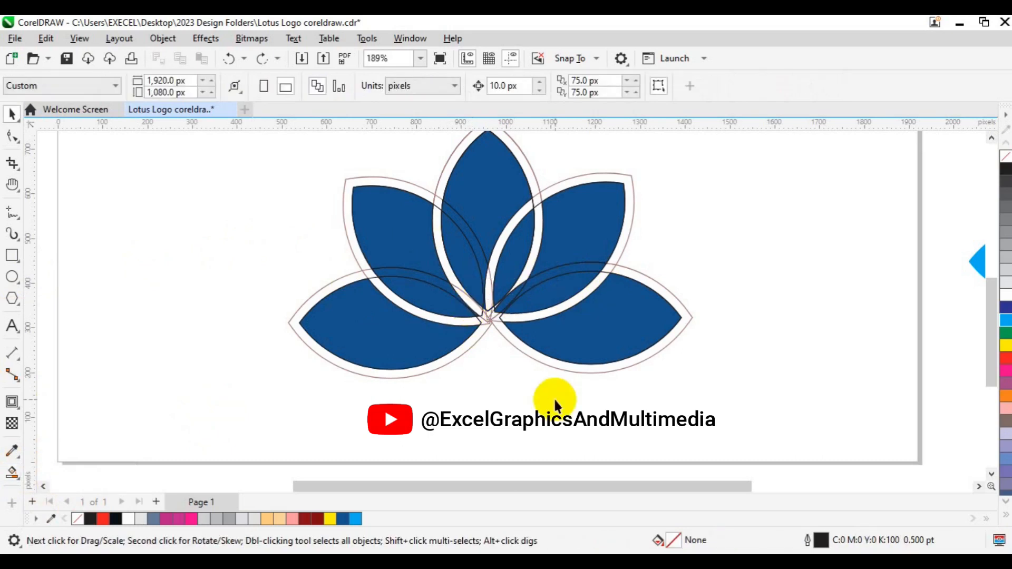
Step: Smart Fill the upper right petal's white band in dark blue where it crosses the centre petal
{"action": "left_click_drag", "start_coordinate": [688, 486], "coordinate": [724, 486]}
{"action": "left_click", "coordinate": [18, 476]}
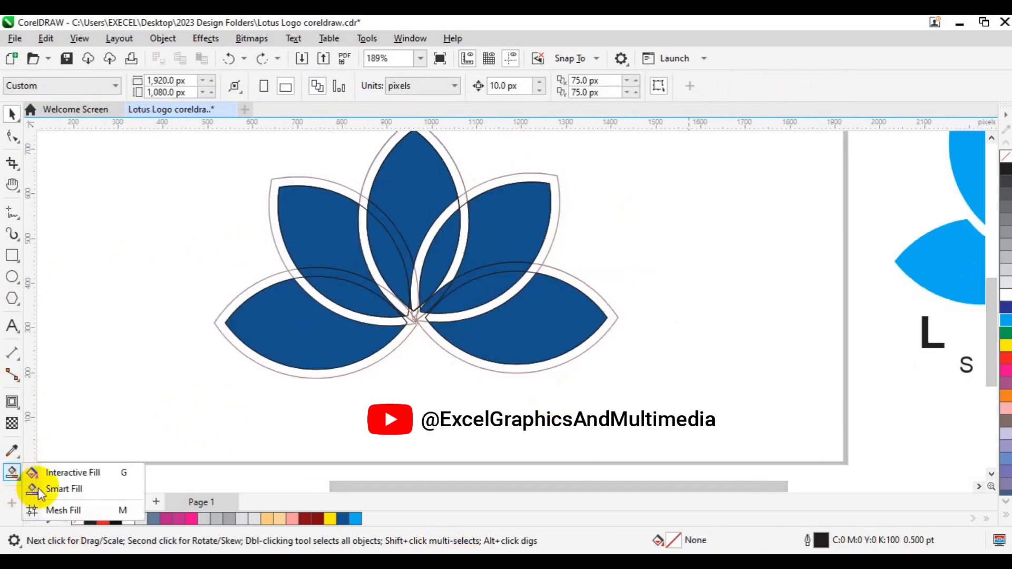
{"action": "left_click", "coordinate": [50, 488]}
{"action": "left_click", "coordinate": [423, 270]}
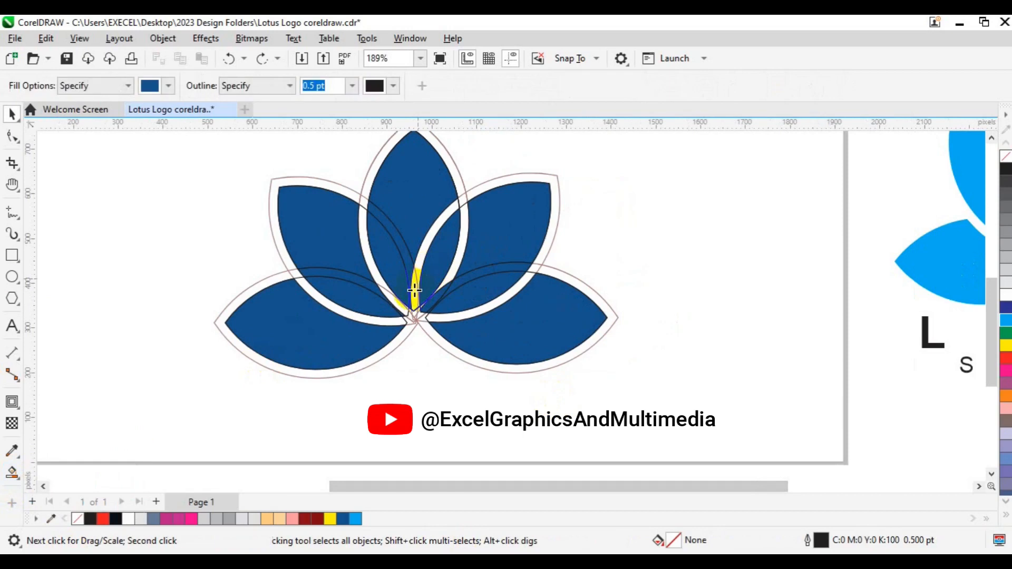
{"action": "left_click", "coordinate": [461, 292]}
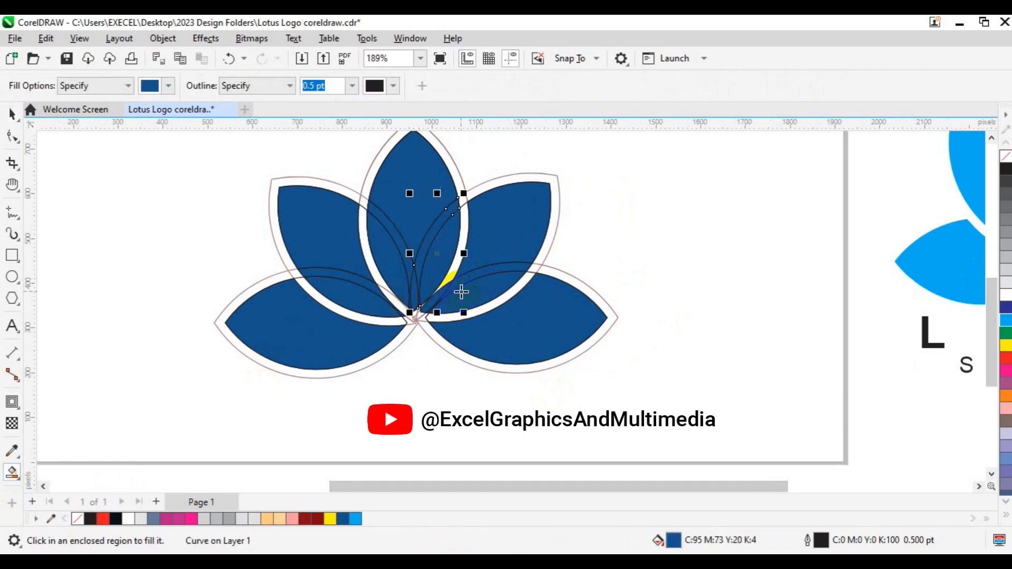
{"action": "key", "text": "space"}
{"action": "left_click", "coordinate": [697, 327]}
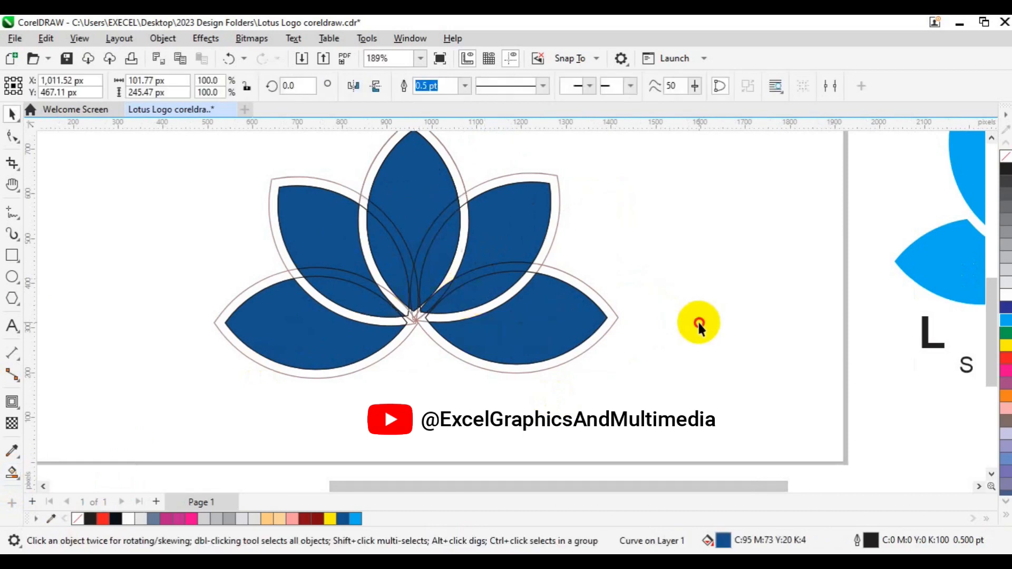
Step: Delete the small blue fill piece blocking the centre petal's white band near the flower's base on the right side
{"action": "scroll", "coordinate": [698, 326], "scroll_direction": "up", "scroll_amount": 2}
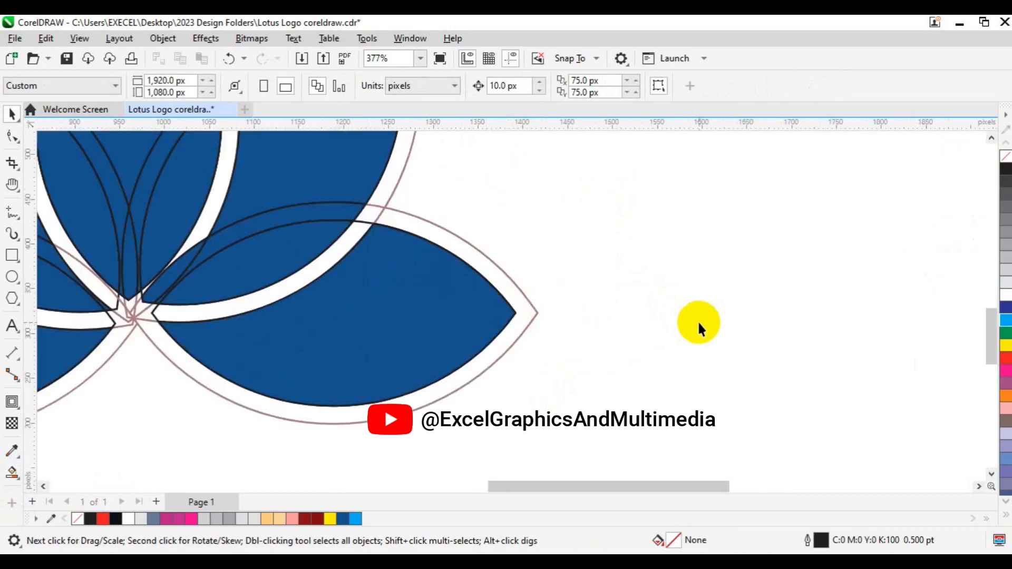
{"action": "left_click", "coordinate": [180, 268]}
{"action": "key", "text": "Delete"}
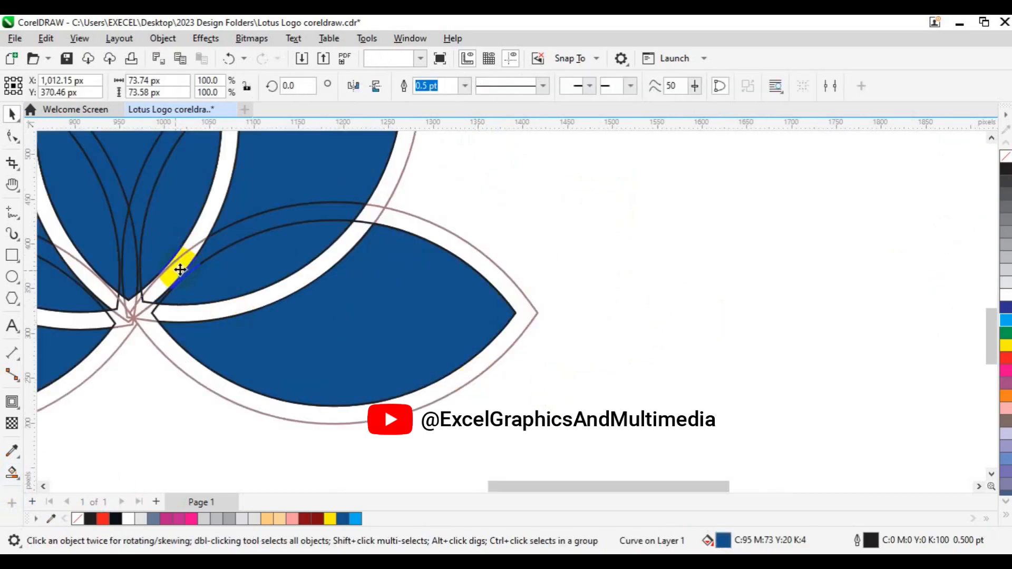
{"action": "scroll", "coordinate": [396, 302], "scroll_direction": "down", "scroll_amount": 2}
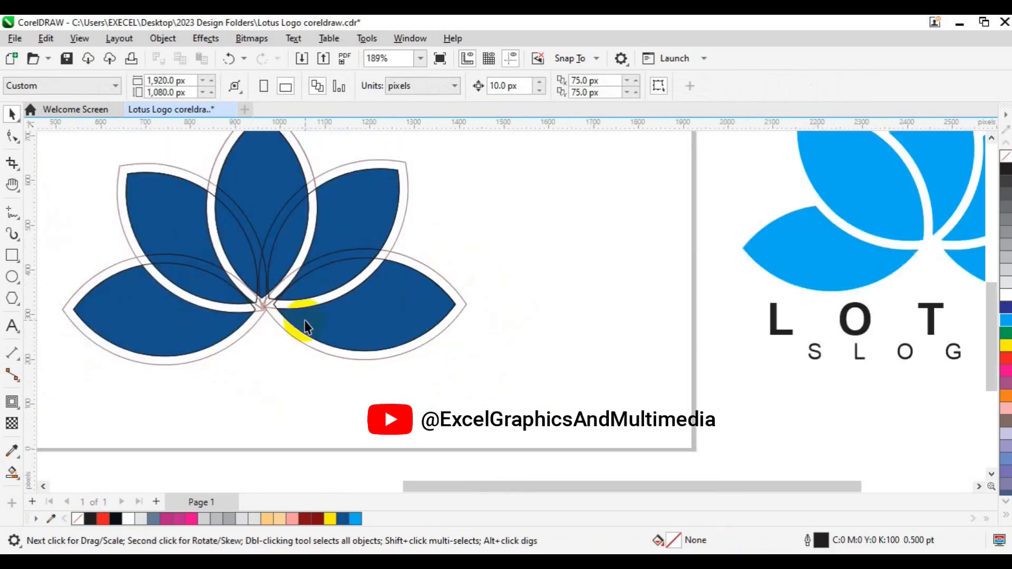
Step: Try to weld two of the upper left petal's filled pieces together
{"action": "left_click_drag", "start_coordinate": [267, 287], "coordinate": [340, 300]}
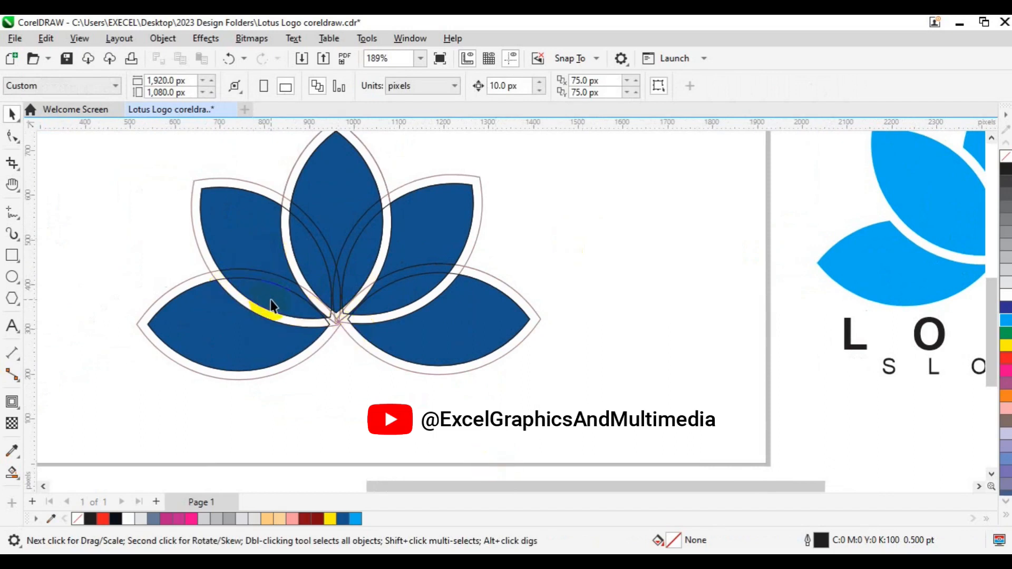
{"action": "left_click_drag", "start_coordinate": [168, 170], "coordinate": [323, 333]}
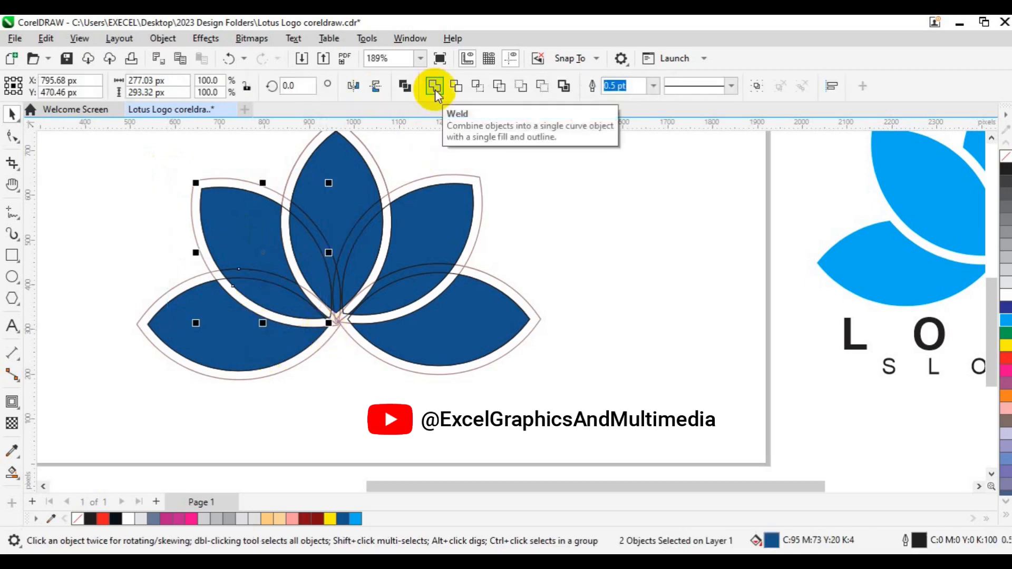
{"action": "left_click", "coordinate": [435, 87]}
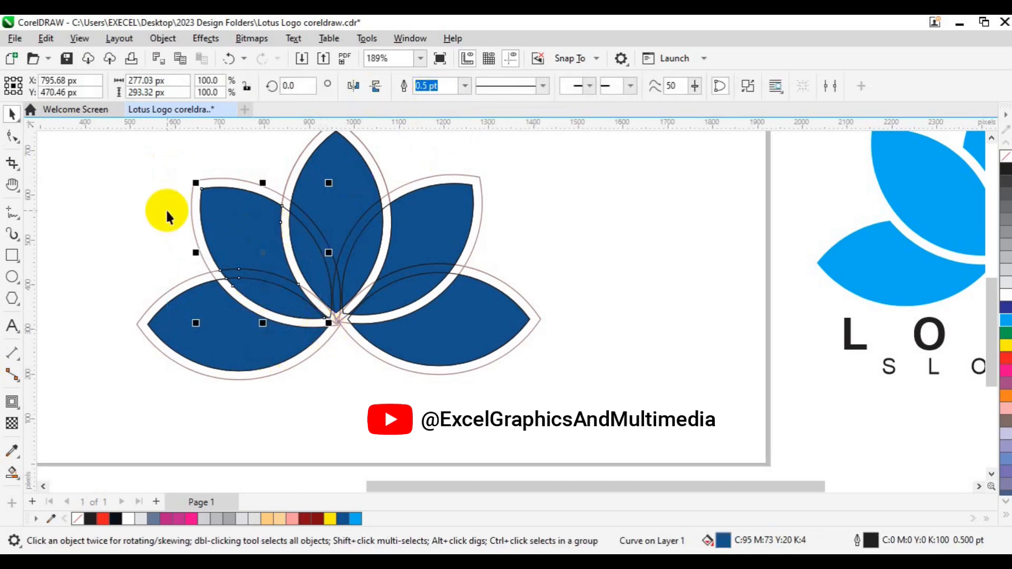
{"action": "key", "text": "ctrl+z"}
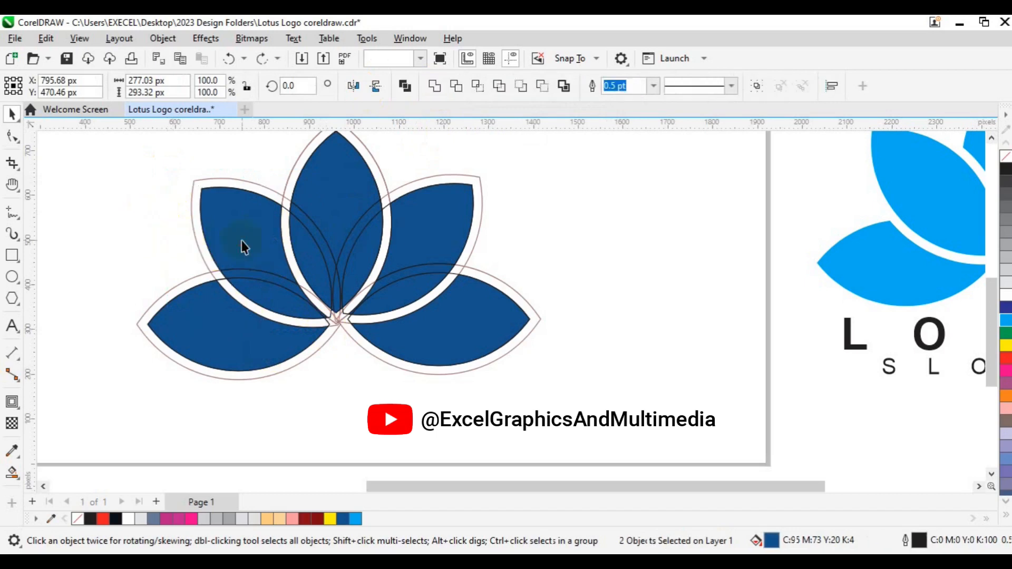
Step: Weld the upper left petal's main fill, crossing band and lower overlap piece into a single shape
{"action": "left_click", "coordinate": [242, 248]}
{"action": "left_click", "coordinate": [263, 301]}
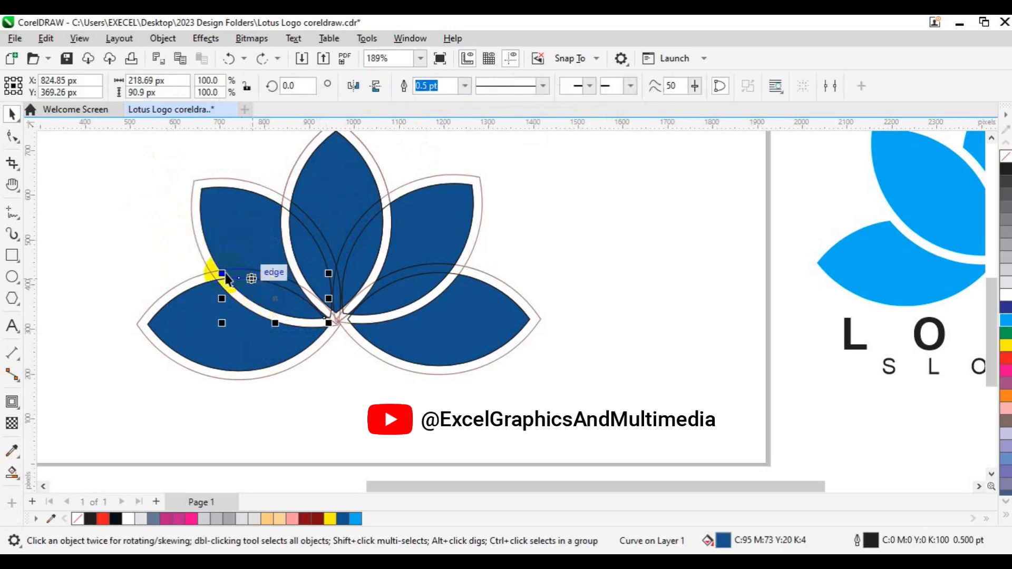
{"action": "left_click", "coordinate": [263, 275]}
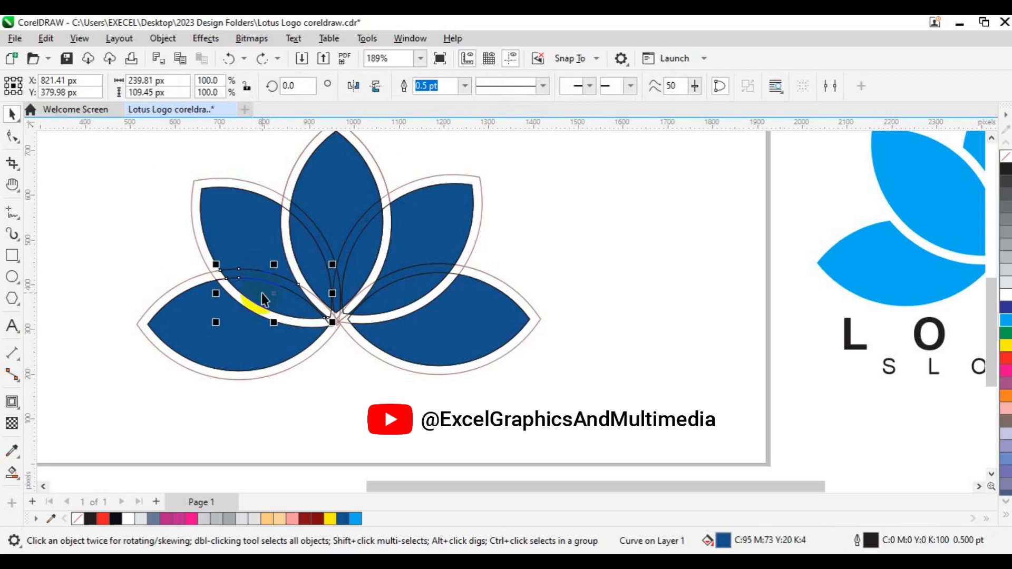
{"action": "left_click_drag", "start_coordinate": [280, 276], "coordinate": [232, 285]}
{"action": "key", "text": "ctrl+z"}
{"action": "left_click", "coordinate": [301, 315], "text": "shift"}
{"action": "left_click", "coordinate": [249, 250], "text": "shift"}
{"action": "left_click", "coordinate": [428, 87]}
Step: Weld the upper right petal's main fill with its crossing band and lower overlap piece into a single shape
{"action": "left_click", "coordinate": [416, 294]}
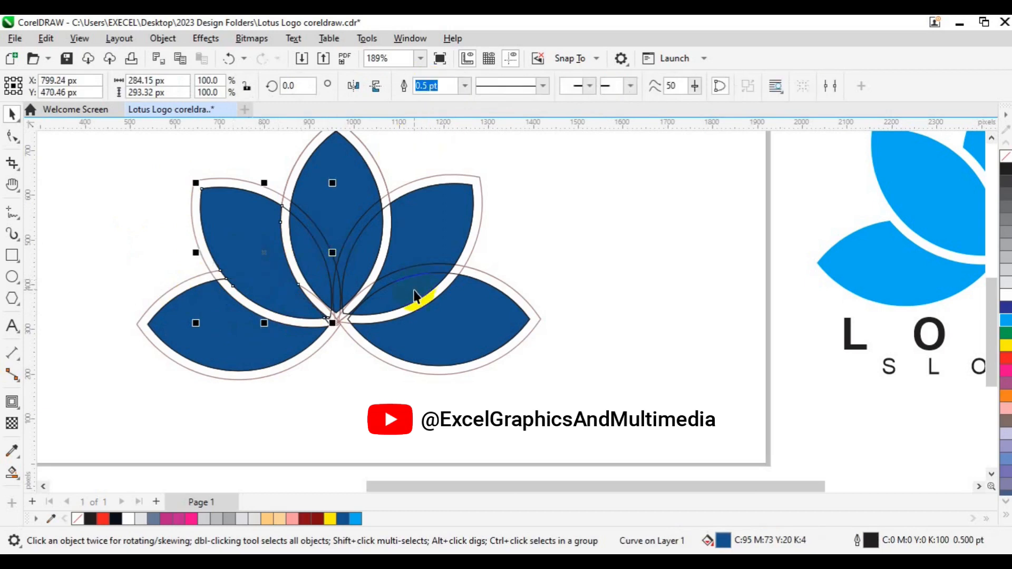
{"action": "left_click", "coordinate": [430, 269], "text": "shift"}
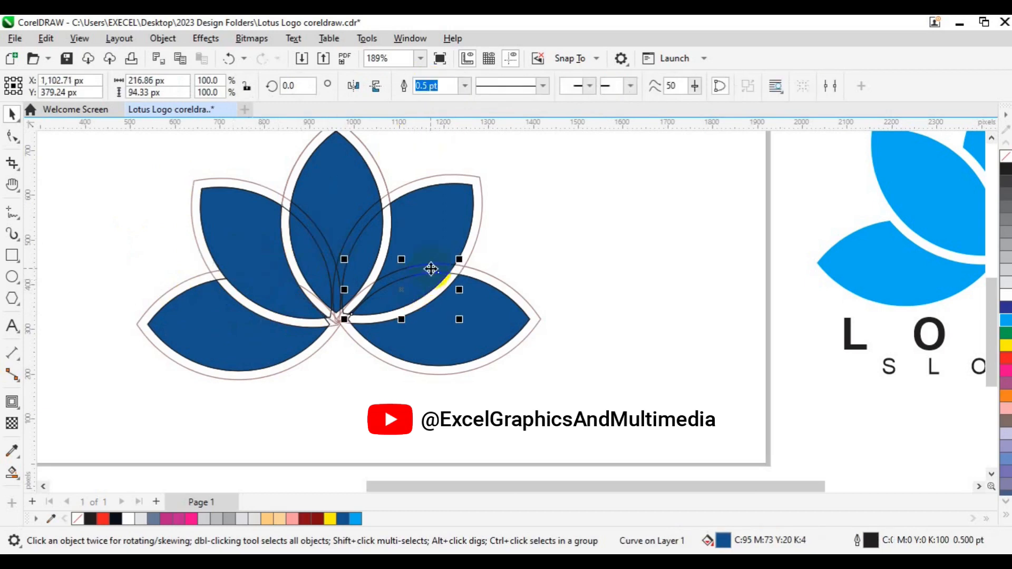
{"action": "left_click", "coordinate": [446, 226], "text": "shift"}
{"action": "left_click", "coordinate": [436, 89]}
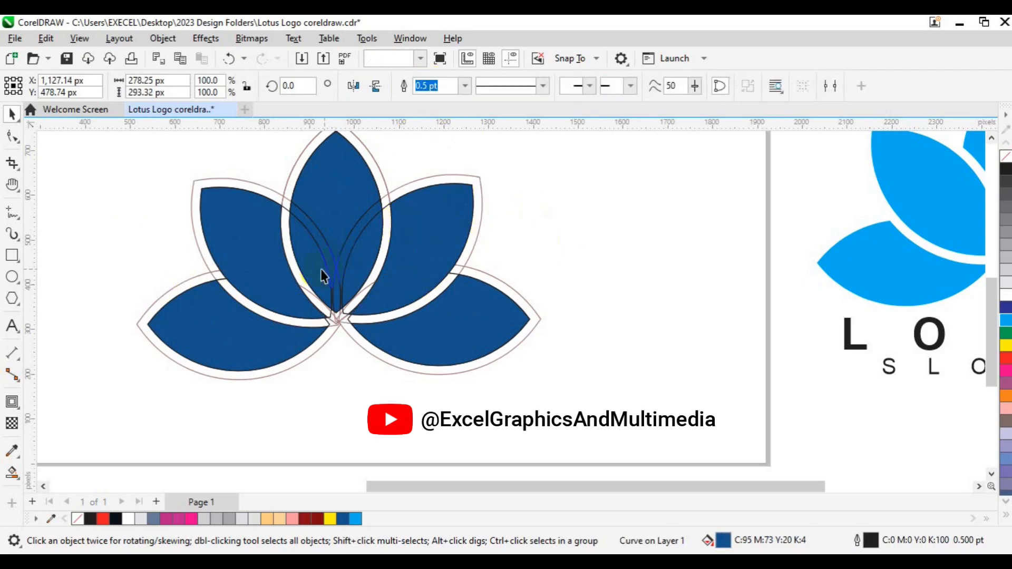
Step: Try to weld the centre petal's main fill with its overlapping pieces in one go, and undo the weld
{"action": "key", "text": "Escape"}
{"action": "scroll", "coordinate": [332, 289], "scroll_direction": "up", "scroll_amount": 2}
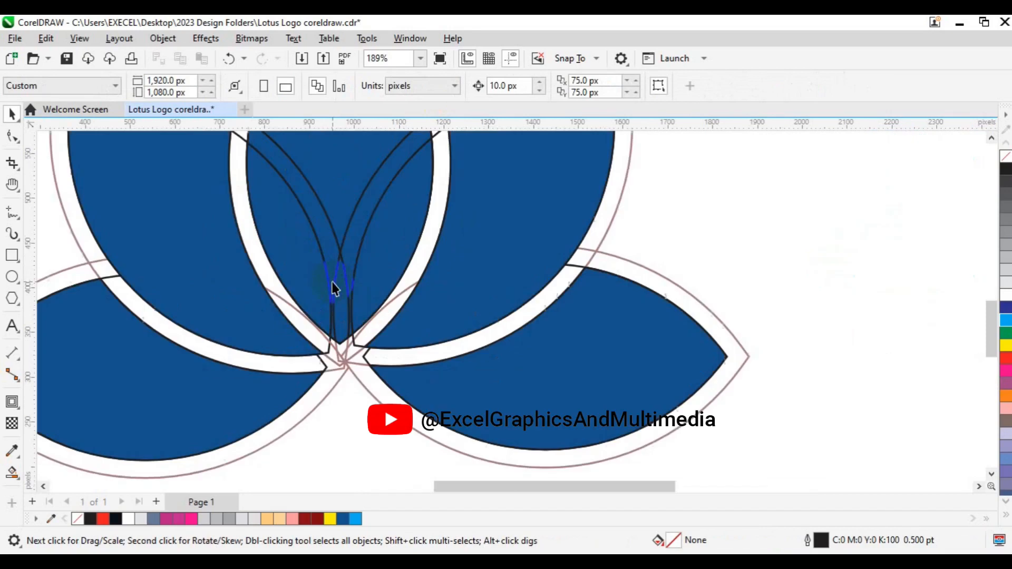
{"action": "left_click", "coordinate": [343, 315]}
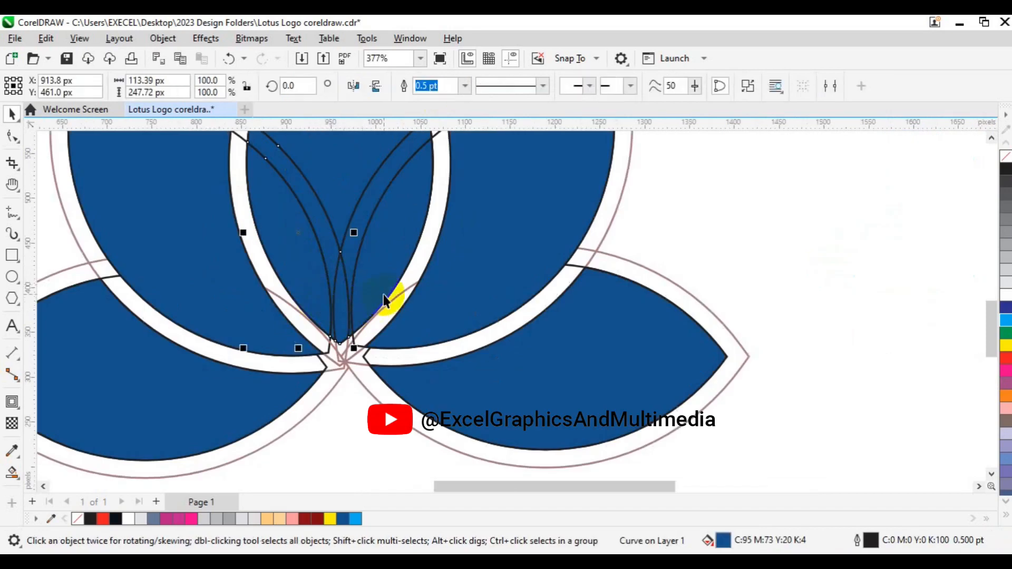
{"action": "scroll", "coordinate": [397, 290], "scroll_direction": "down", "scroll_amount": 2}
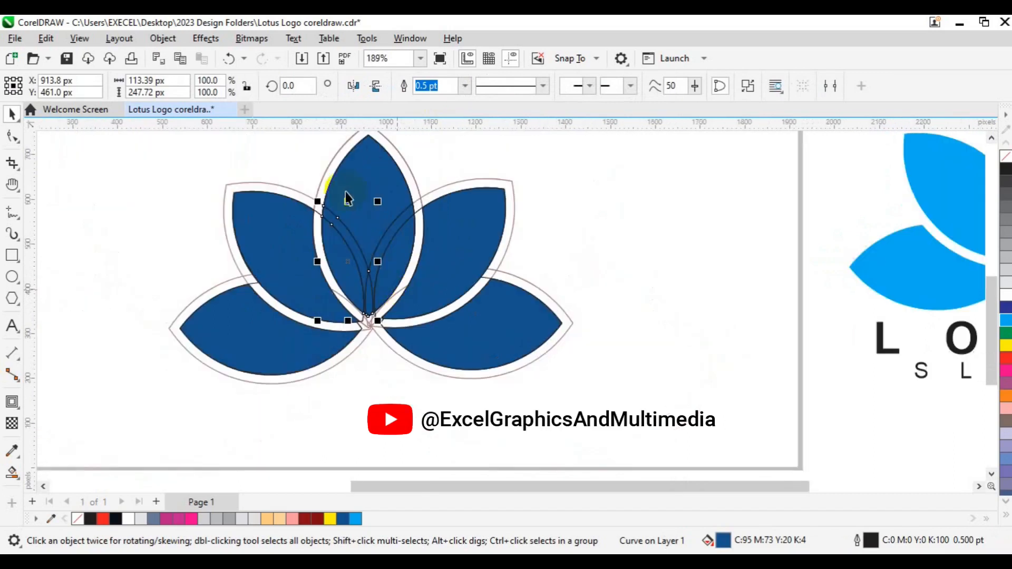
{"action": "key", "text": "h"}
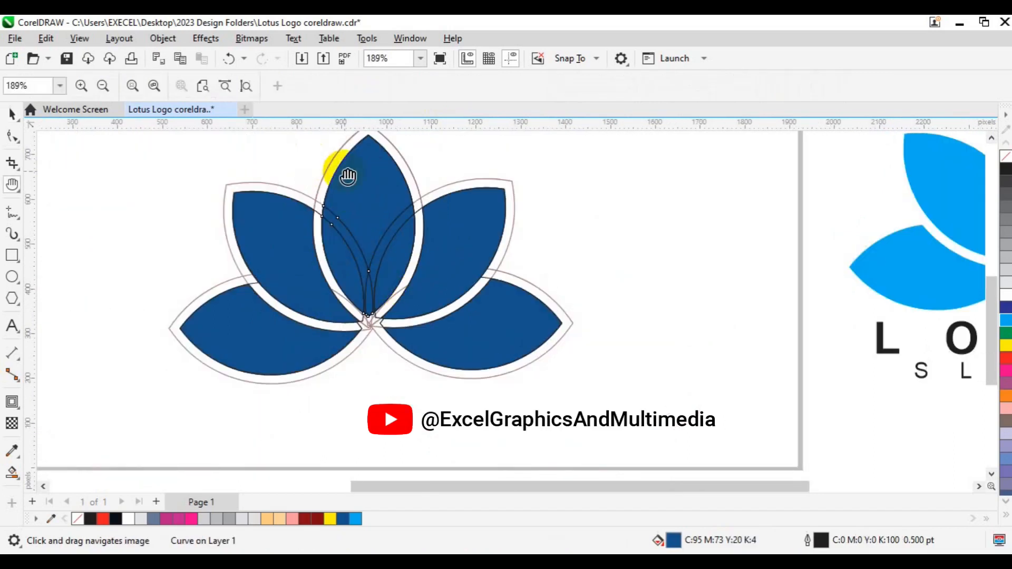
{"action": "left_click_drag", "start_coordinate": [350, 169], "coordinate": [349, 210]}
{"action": "key", "text": "space"}
{"action": "left_click_drag", "start_coordinate": [297, 151], "coordinate": [419, 358]}
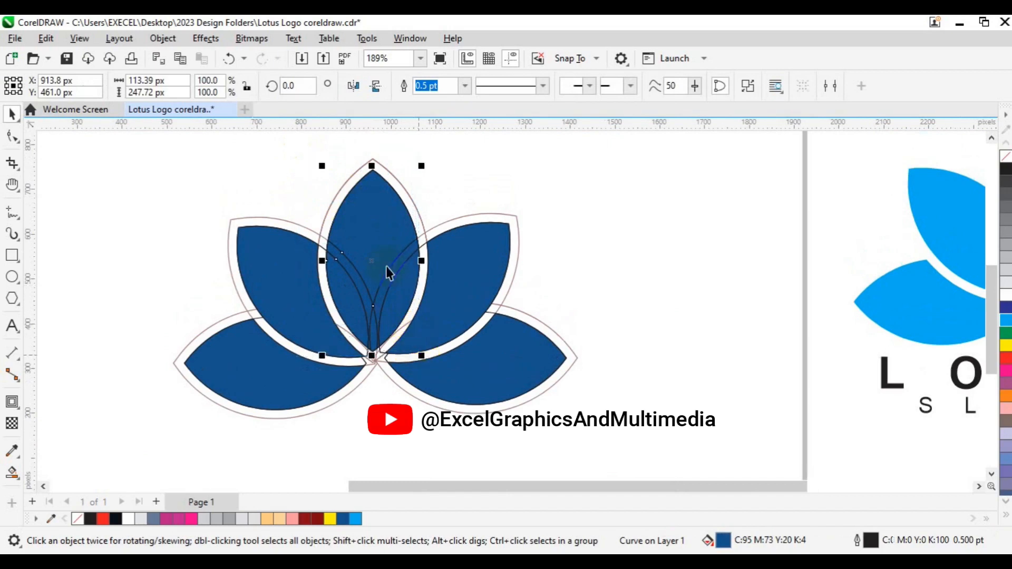
{"action": "left_click", "coordinate": [433, 87]}
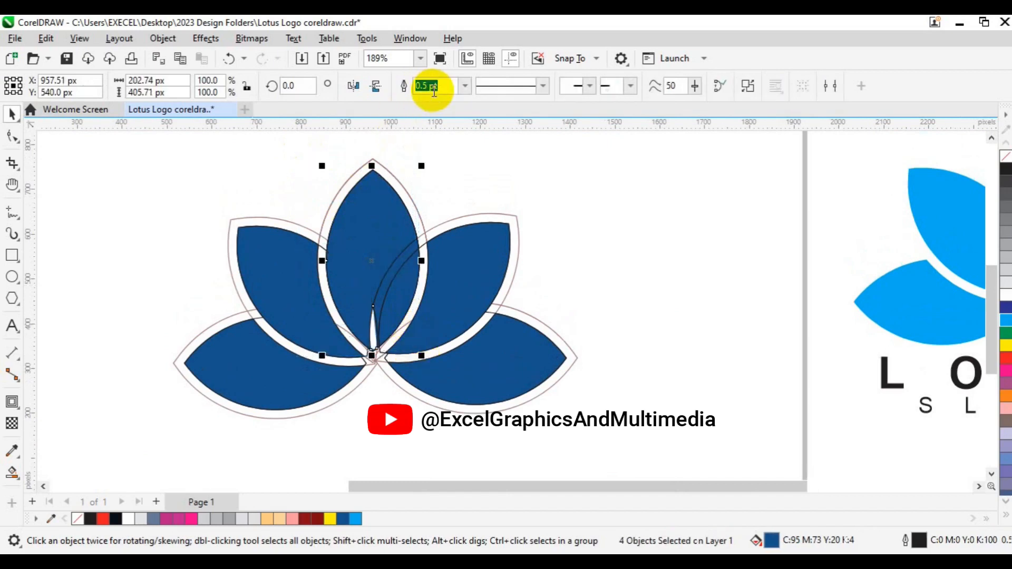
{"action": "key", "text": "ctrl+z"}
Step: Weld the centre petal's main fill with its left crossing band and lower left overlap piece into a single shape
{"action": "left_click", "coordinate": [350, 296]}
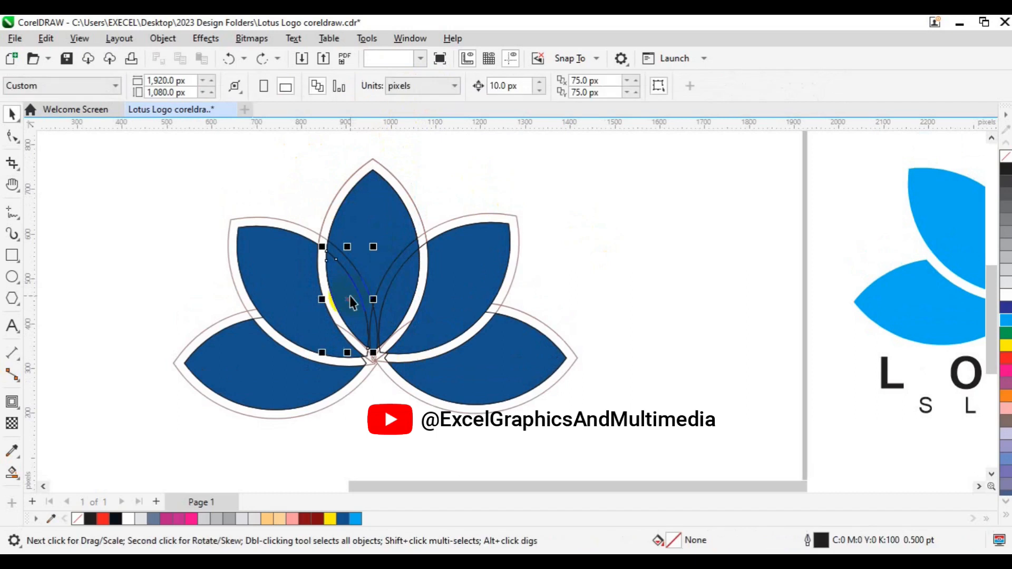
{"action": "left_click", "coordinate": [369, 286]}
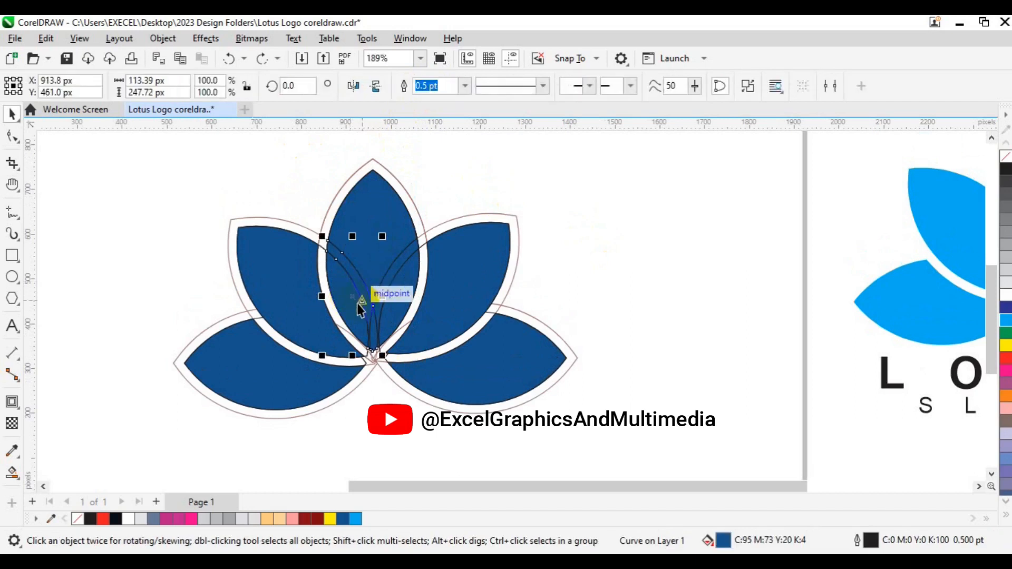
{"action": "left_click", "coordinate": [434, 86]}
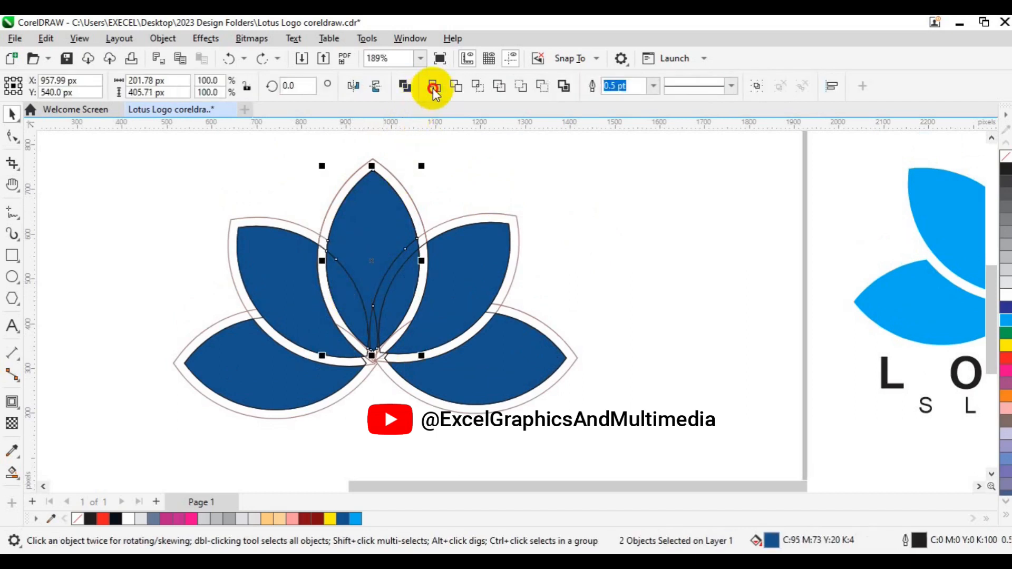
{"action": "left_click", "coordinate": [333, 299]}
{"action": "left_click", "coordinate": [407, 210], "text": "shift"}
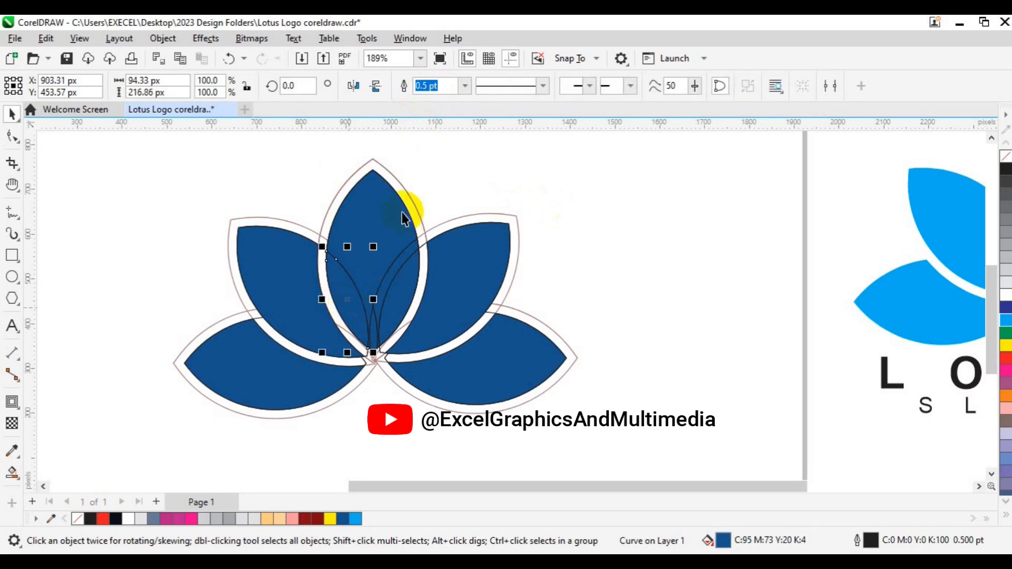
{"action": "left_click", "coordinate": [433, 86]}
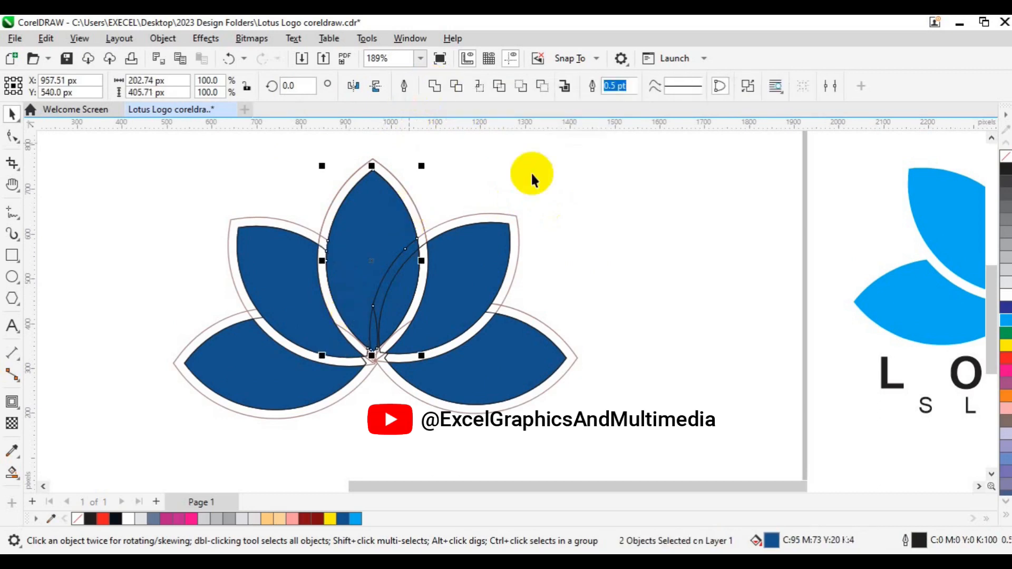
Step: Weld the centre petal's right crossing band and lower right overlap piece into one shape
{"action": "left_click", "coordinate": [582, 212]}
{"action": "left_click", "coordinate": [373, 333]}
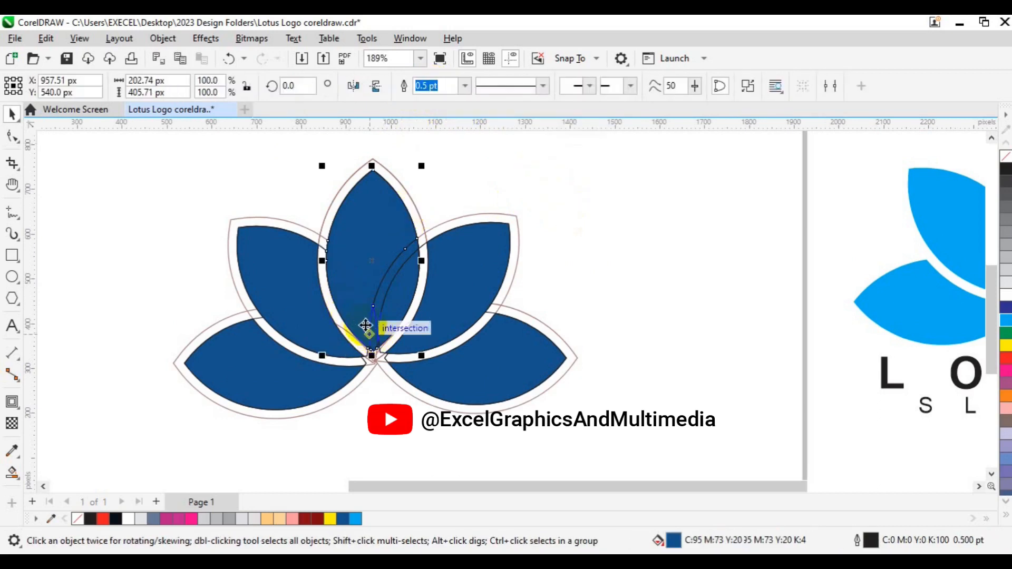
{"action": "left_click", "coordinate": [391, 280]}
{"action": "left_click", "coordinate": [604, 225]}
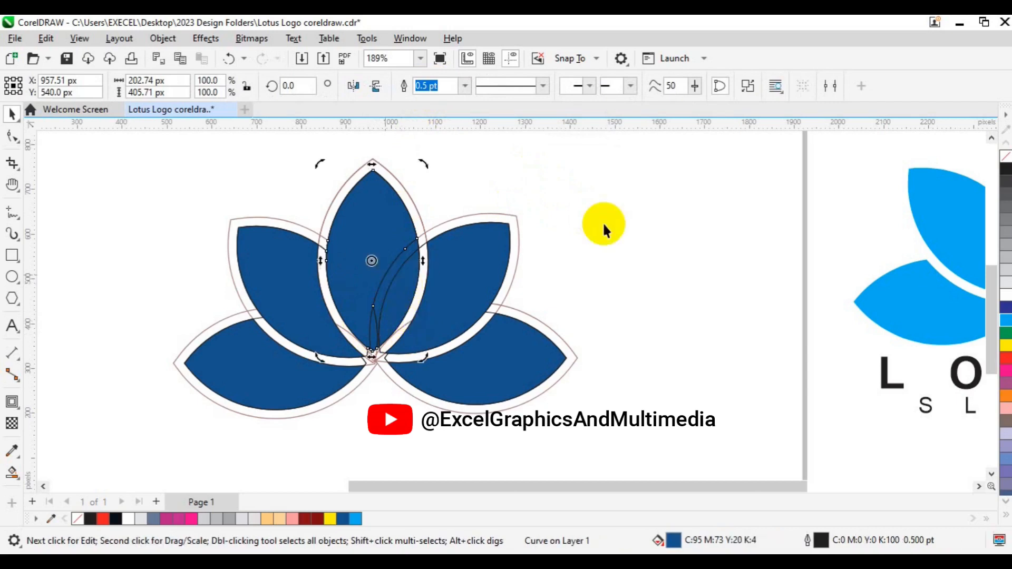
{"action": "left_click", "coordinate": [390, 286]}
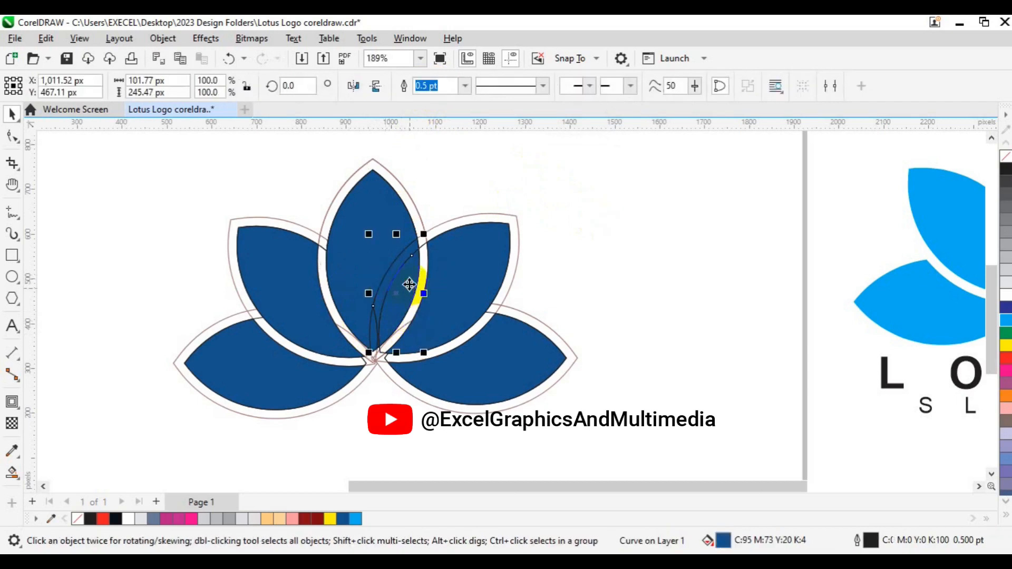
{"action": "left_click", "coordinate": [410, 285], "text": "shift"}
{"action": "left_click", "coordinate": [429, 88]}
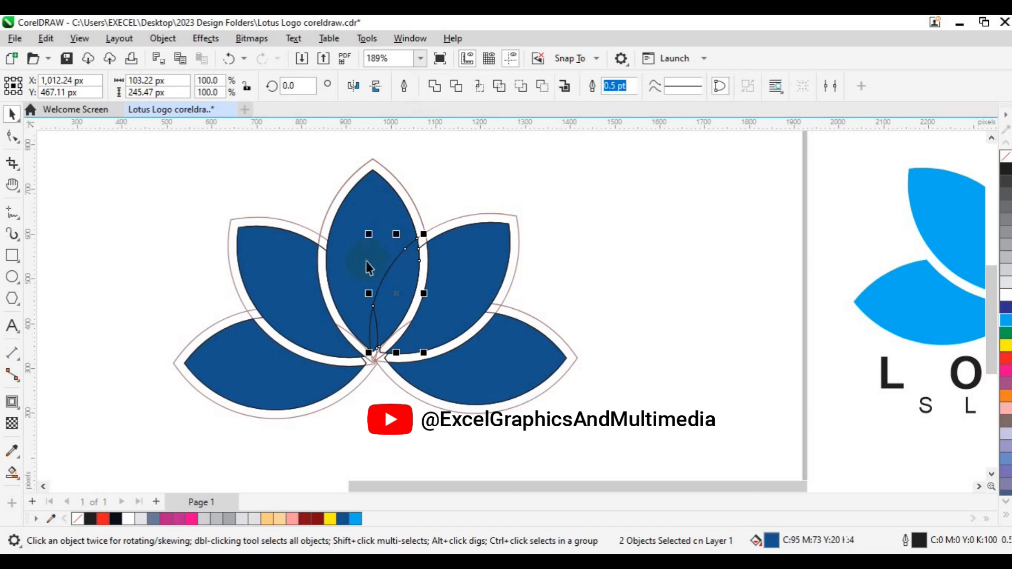
Step: Select the centre petal's main fill for joining with its remaining lower right piece
{"action": "scroll", "coordinate": [373, 354], "scroll_direction": "up", "scroll_amount": 1}
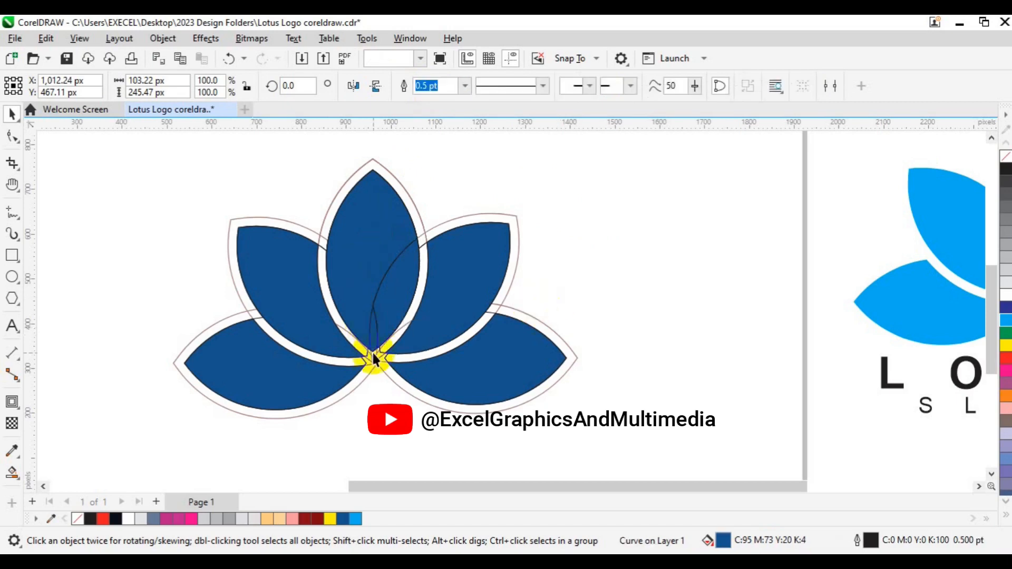
{"action": "left_click_drag", "start_coordinate": [372, 353], "coordinate": [318, 337]}
{"action": "key", "text": "Escape"}
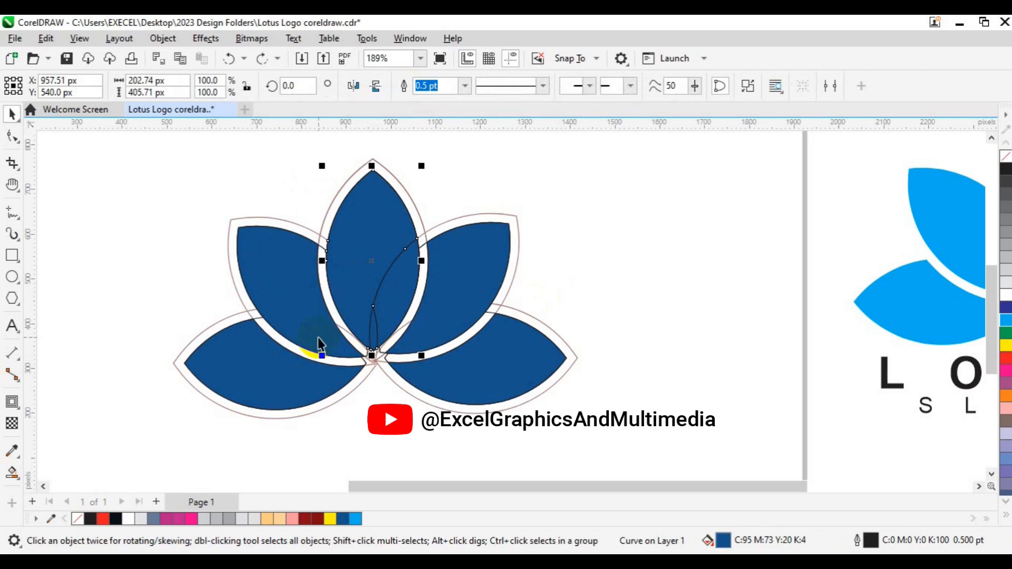